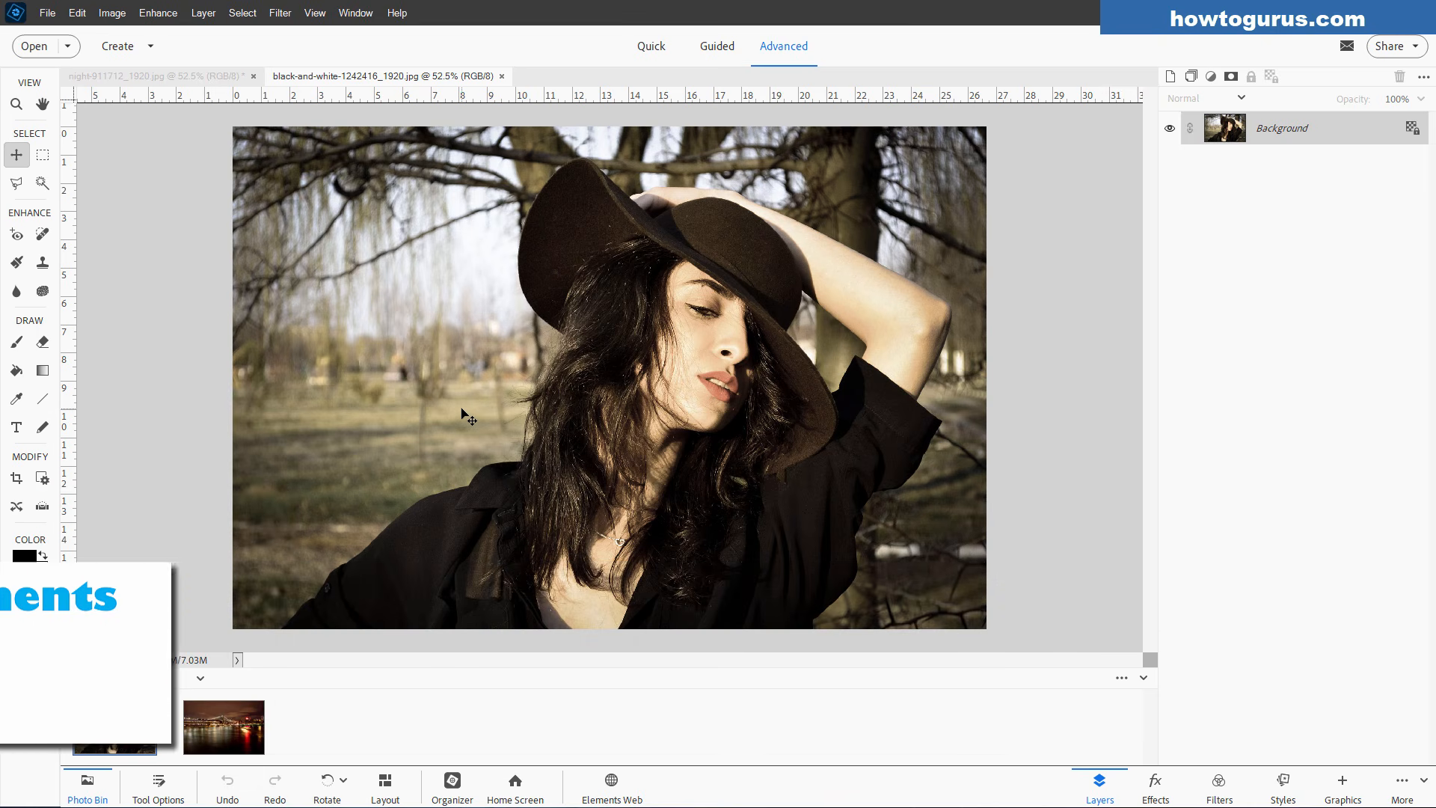
Outline the woman freehand with the Lasso tool, from the lower-left shoulder around hair, hat, raised arm and sleeve, back along the photo's bottom edge
left_click(16, 183)
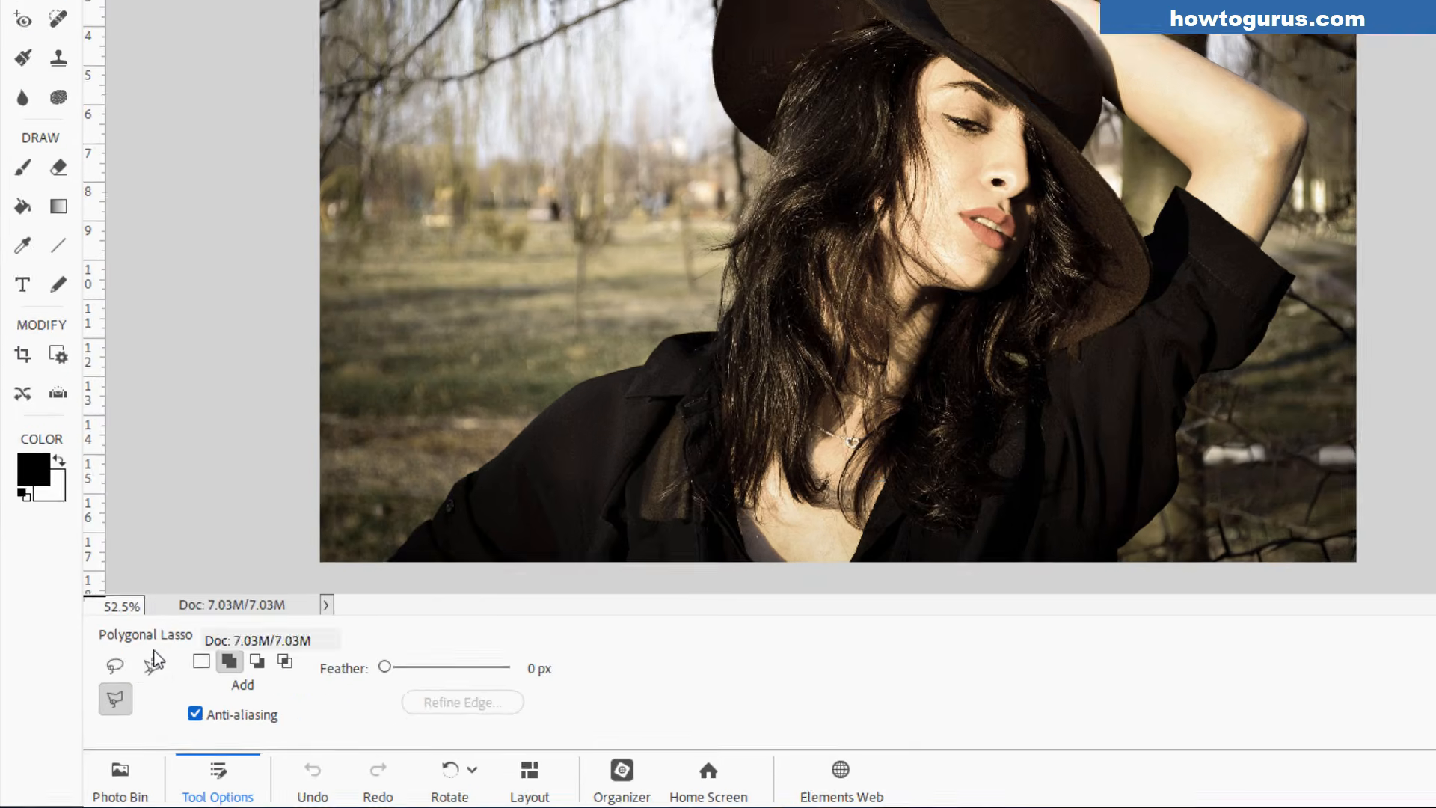
left_click(114, 664)
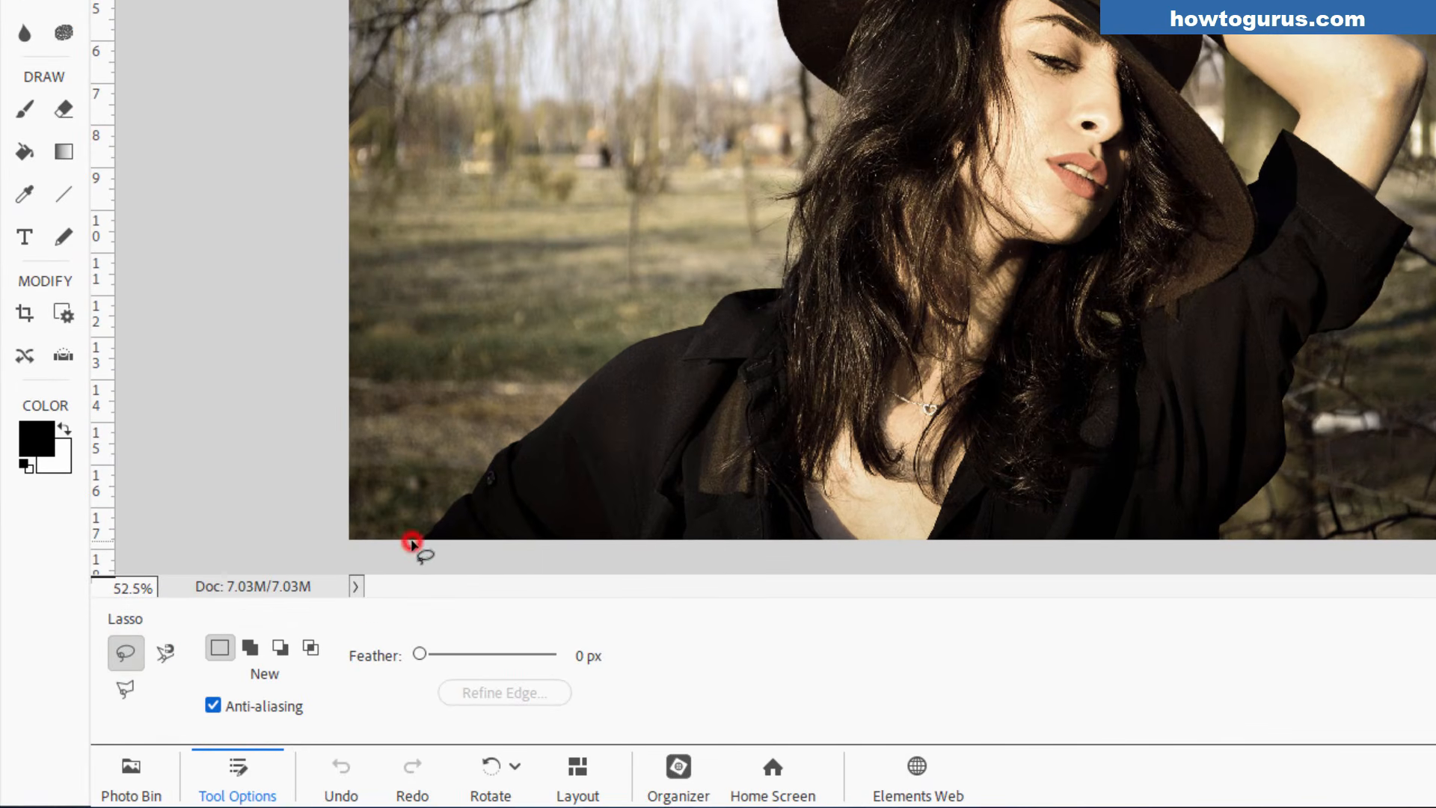
mouse_move(412, 541)
left_mouse_down()
mouse_move(516, 426)
mouse_move(625, 347)
mouse_move(759, 285)
left_mouse_up()
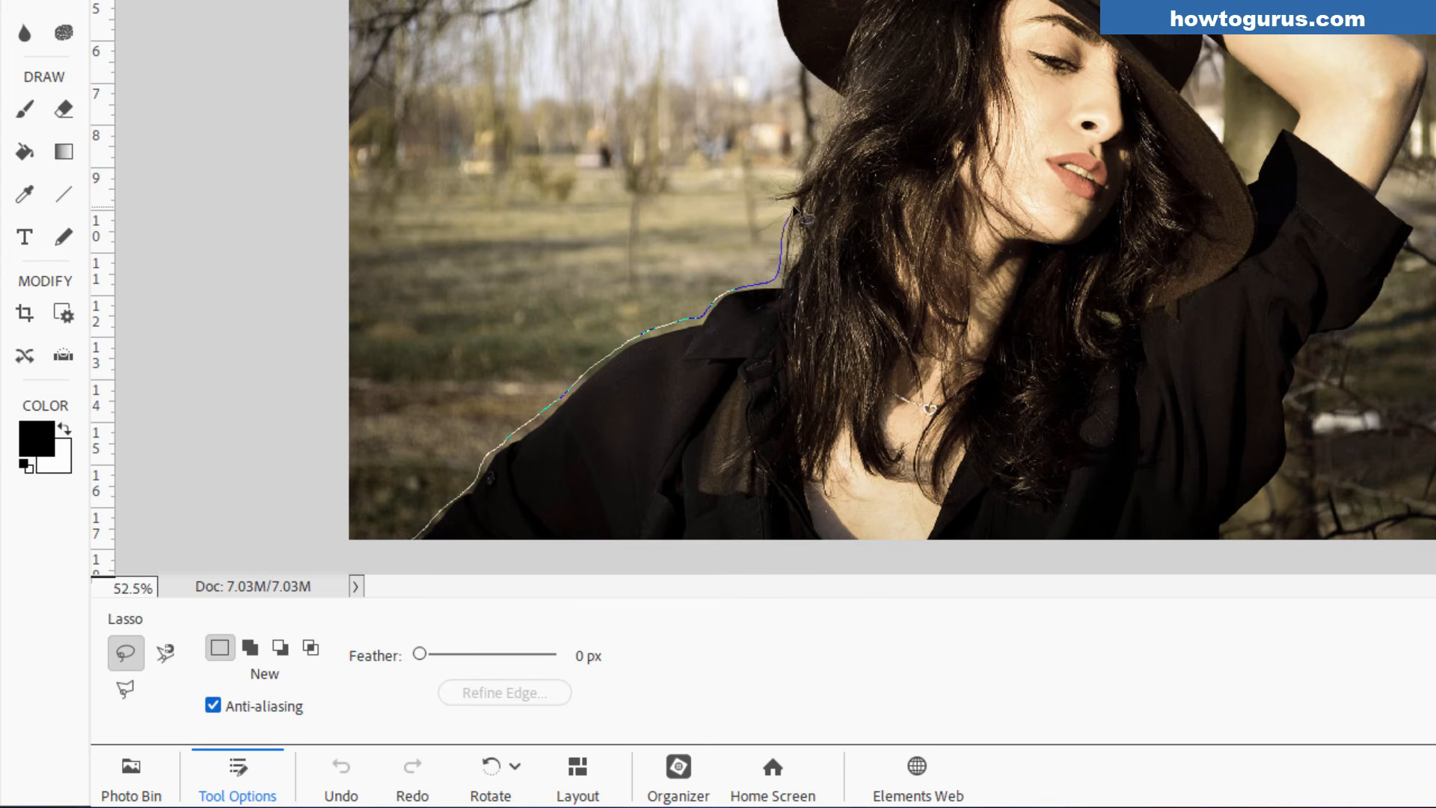
mouse_move(769, 200)
left_mouse_down()
mouse_move(824, 139)
mouse_move(831, 95)
mouse_move(790, 56)
mouse_move(782, 22)
left_mouse_up()
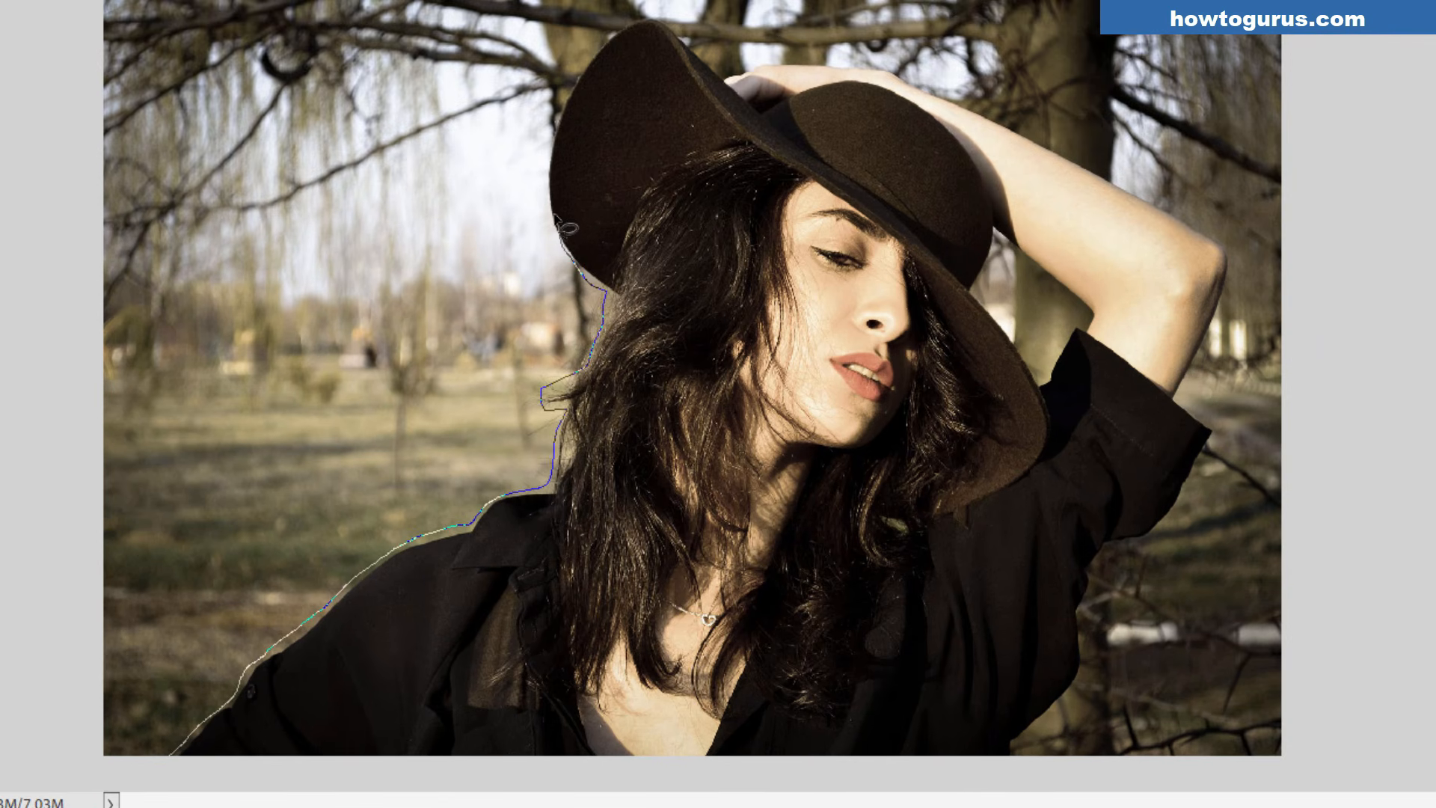
mouse_move(555, 215)
left_mouse_down()
mouse_move(569, 84)
mouse_move(656, 22)
left_mouse_up()
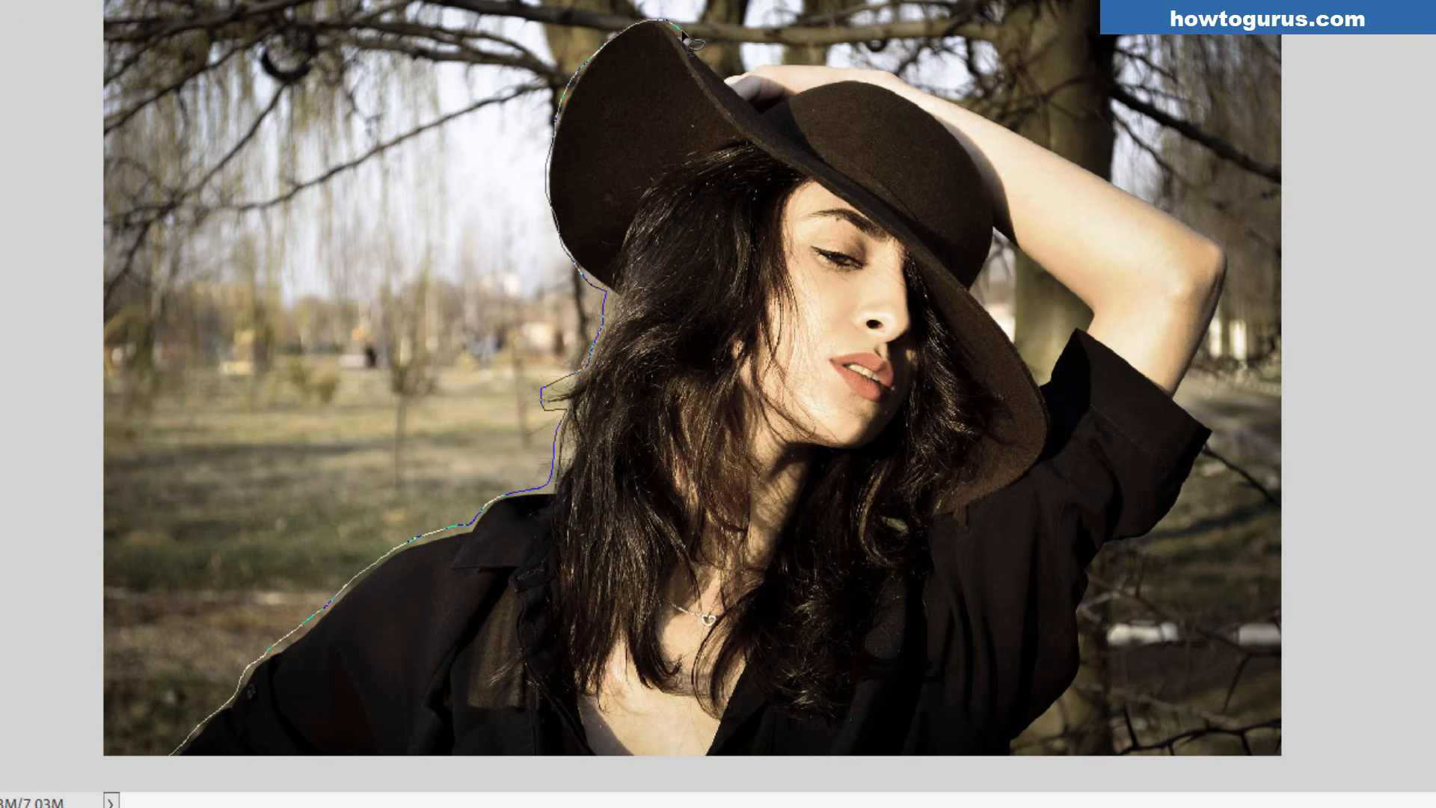
mouse_move(730, 66)
left_mouse_down()
mouse_move(793, 53)
mouse_move(900, 71)
mouse_move(1146, 200)
left_mouse_up()
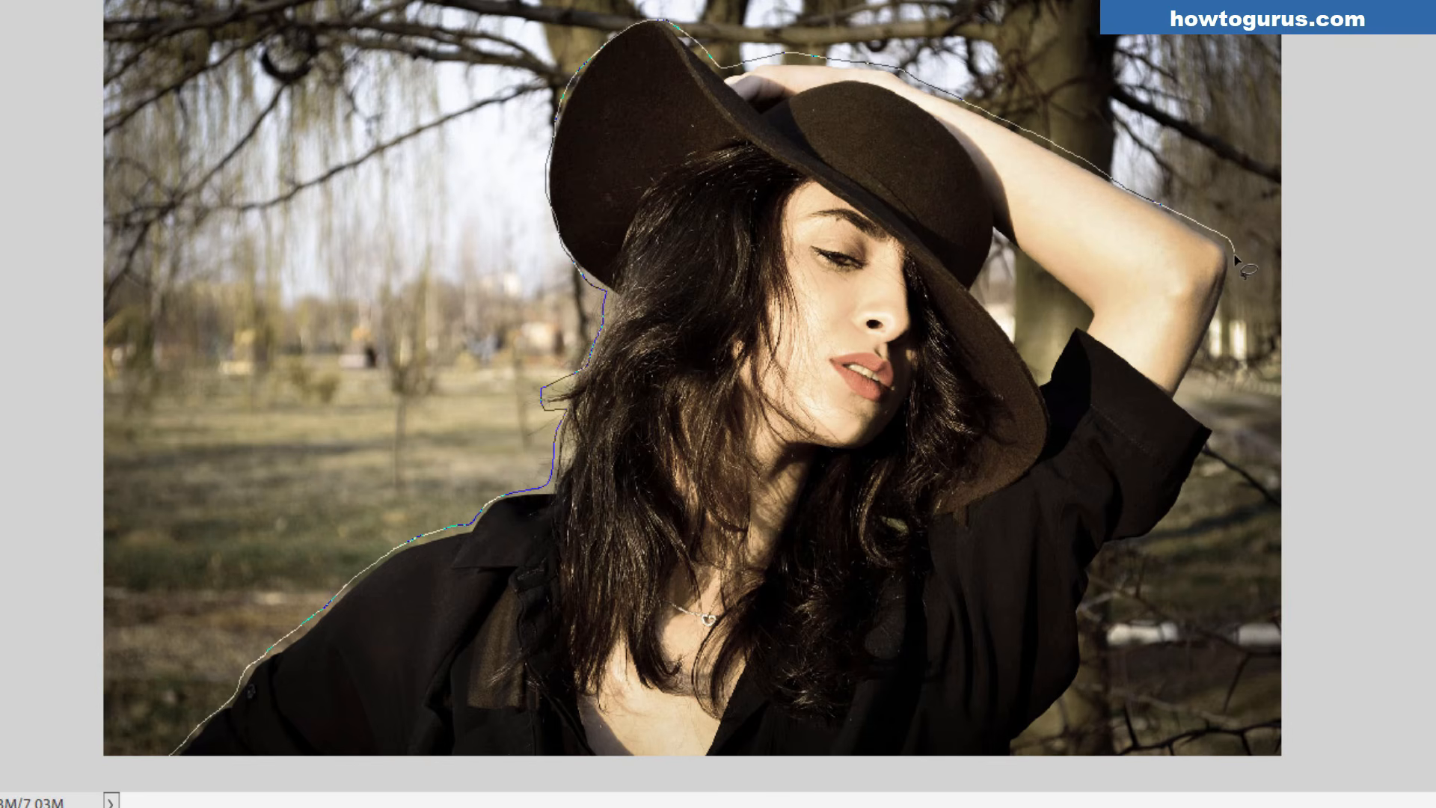
left_click_drag(1194, 368, 1181, 393)
mouse_move(1202, 465)
left_mouse_down()
mouse_move(1174, 525)
mouse_move(1093, 565)
mouse_move(1081, 677)
left_mouse_up()
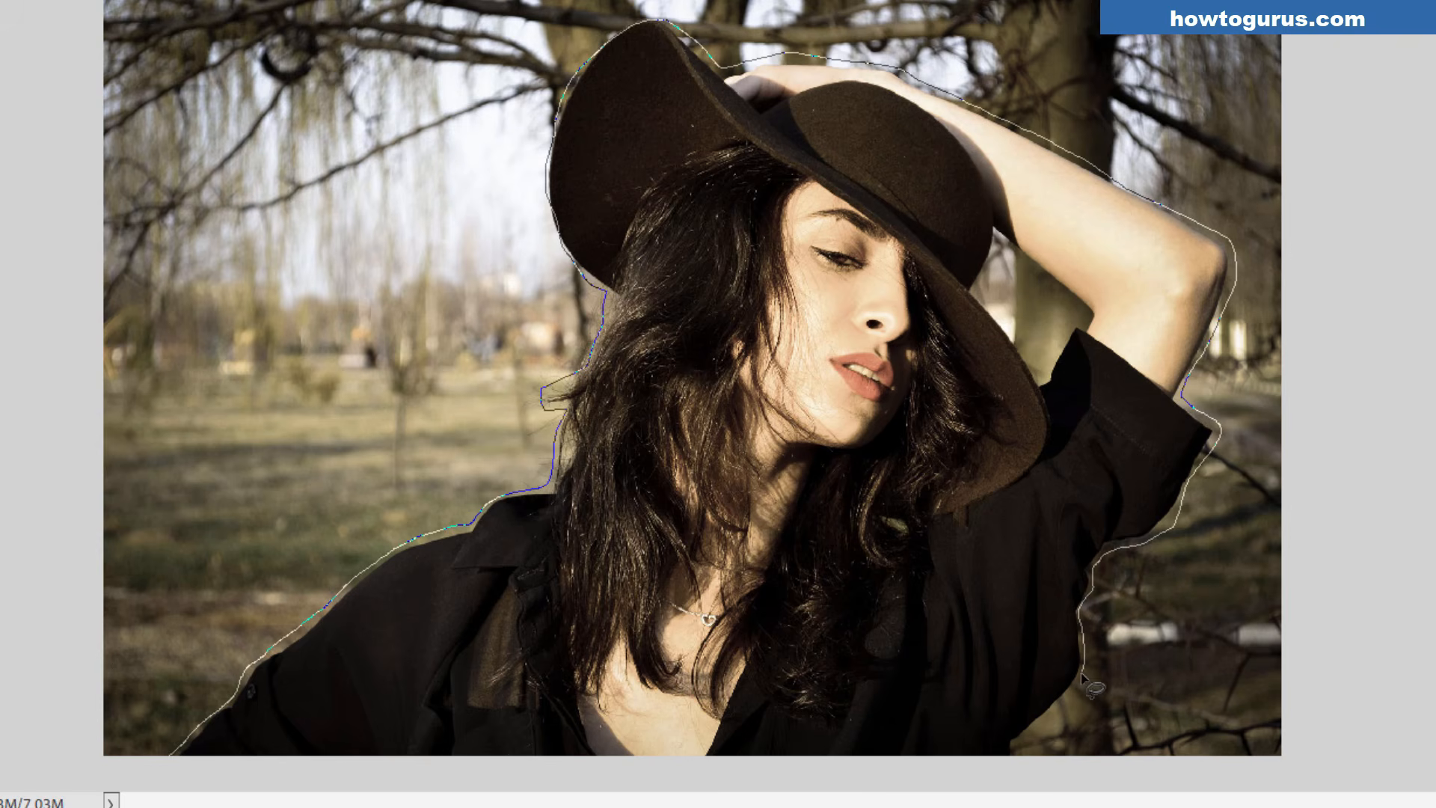
mouse_move(1028, 736)
left_mouse_down()
mouse_move(1010, 773)
mouse_move(209, 779)
mouse_move(176, 776)
mouse_move(177, 756)
left_mouse_up()
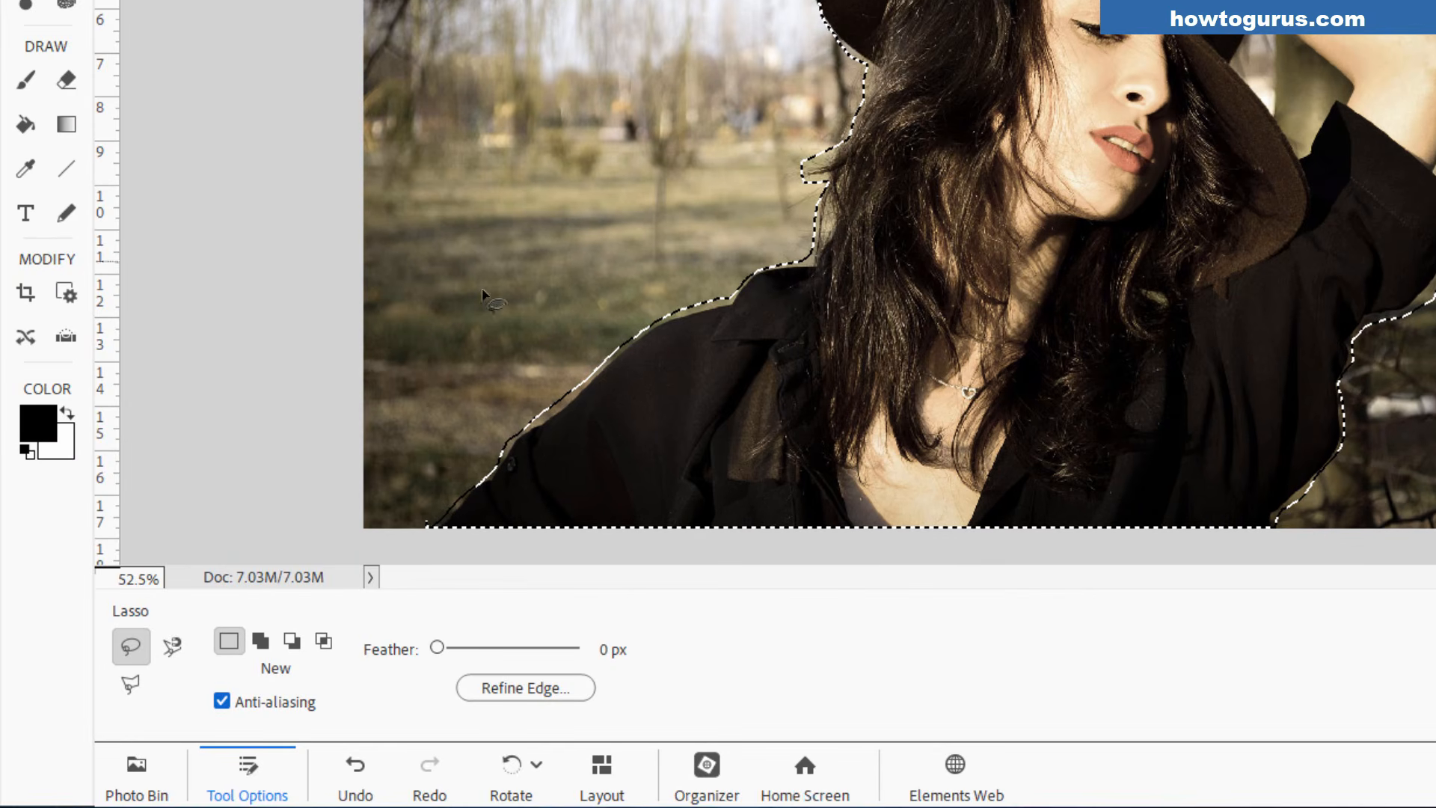
Subtract the background gap between the hat brim and the raised arm from the selection with the Lasso
left_click(291, 640)
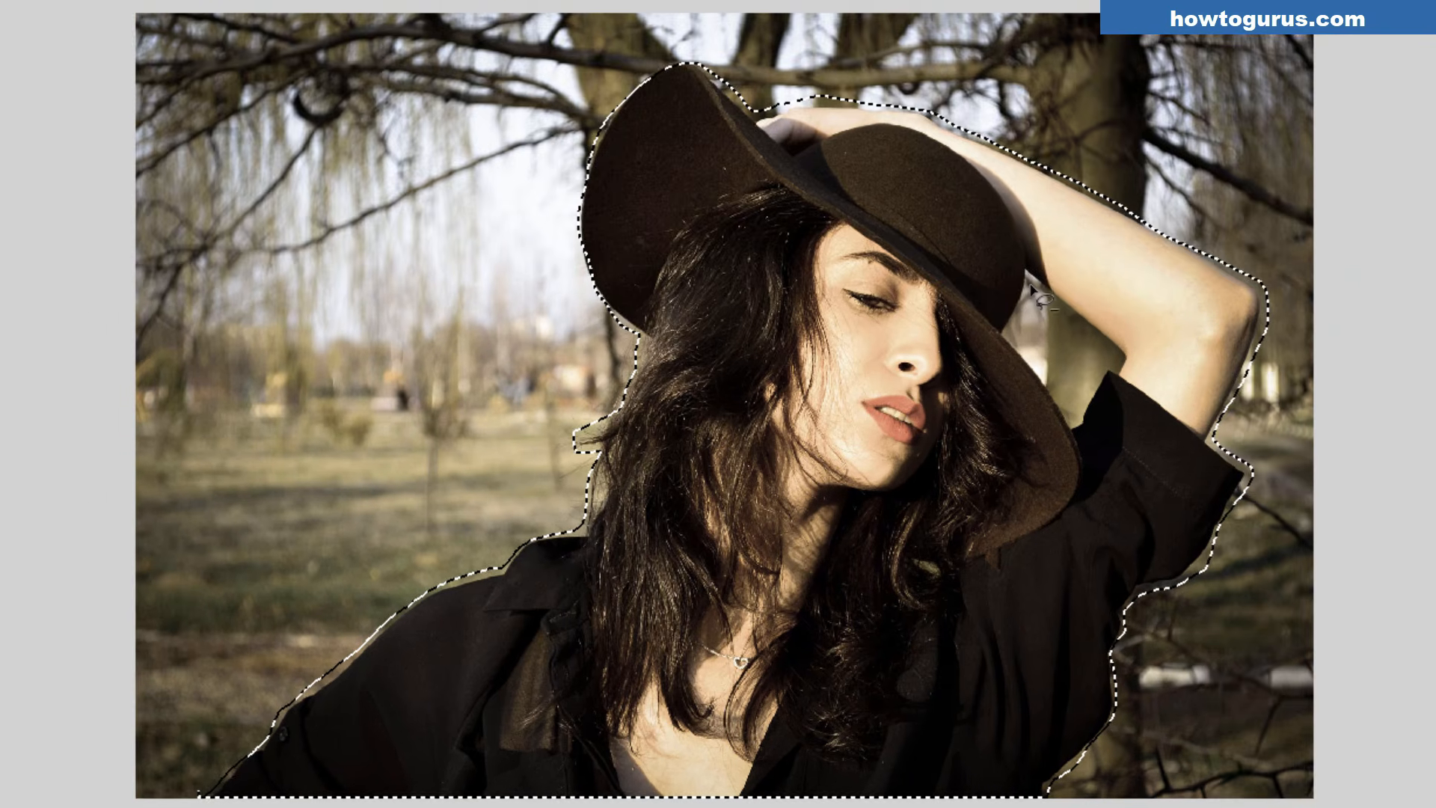
mouse_move(1025, 296)
left_mouse_down()
mouse_move(1008, 334)
mouse_move(1071, 427)
mouse_move(1115, 368)
left_mouse_up()
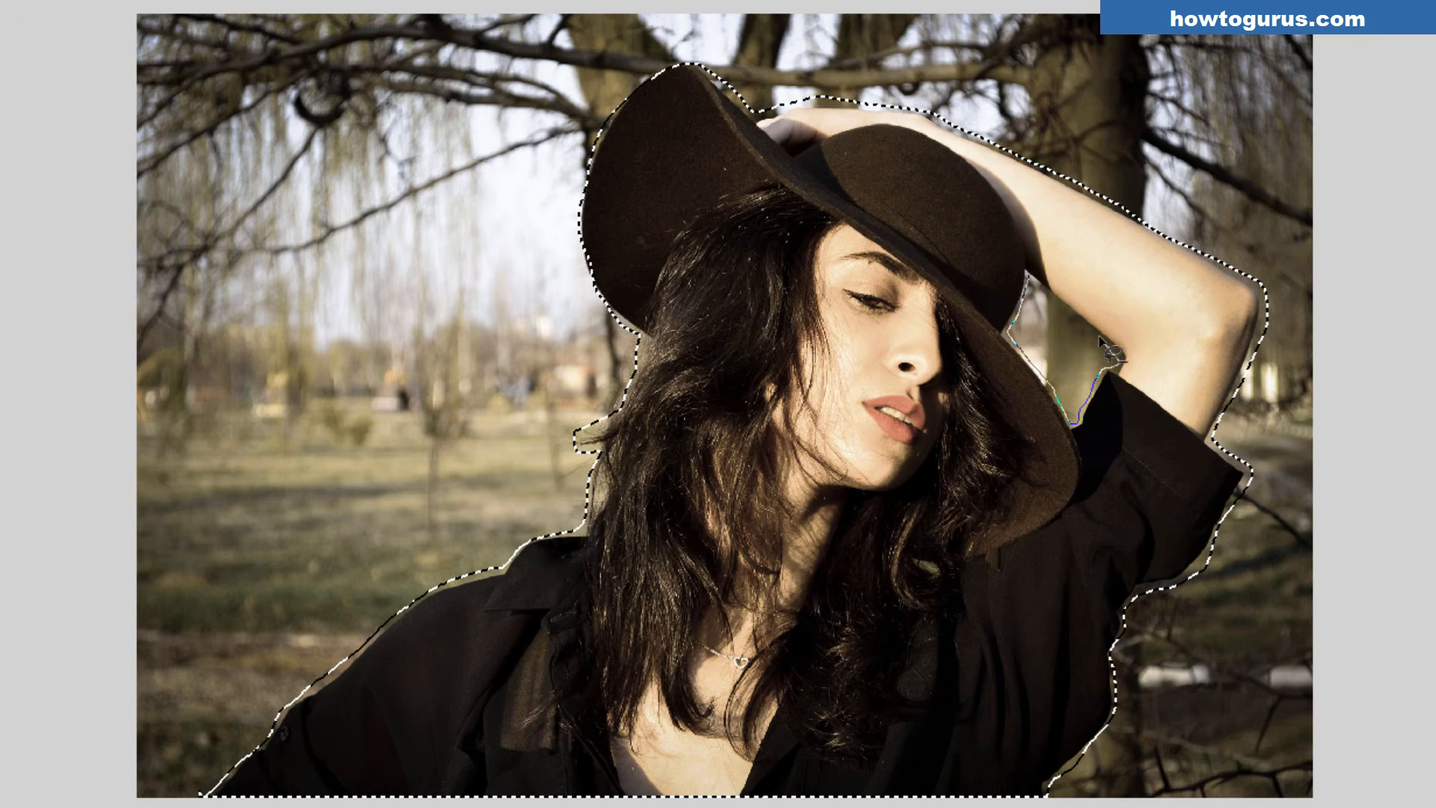
left_click_drag(1032, 297, 1033, 296)
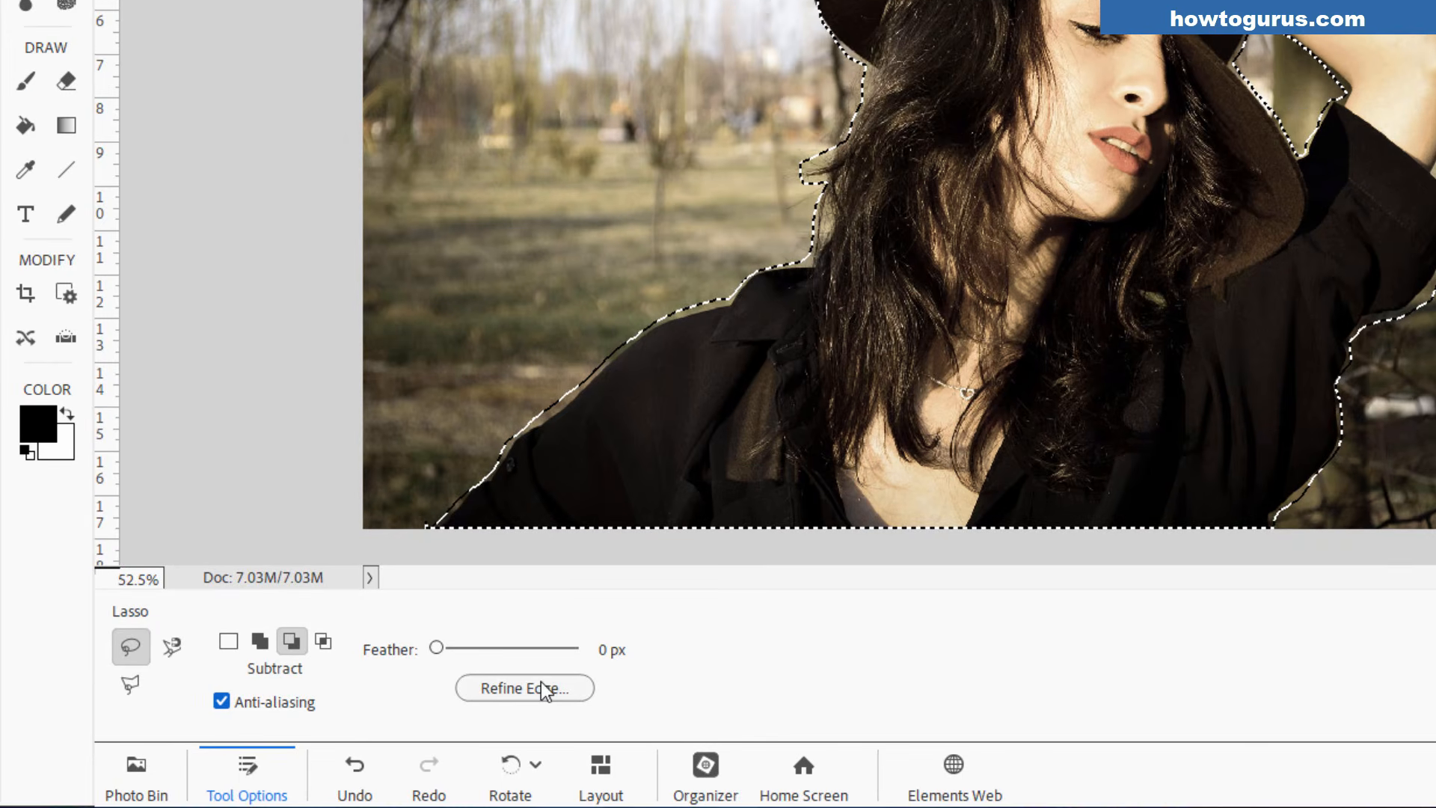
Open Refine Edge for the selection and enable Smart Radius with a radius of 2 px
left_click(545, 689)
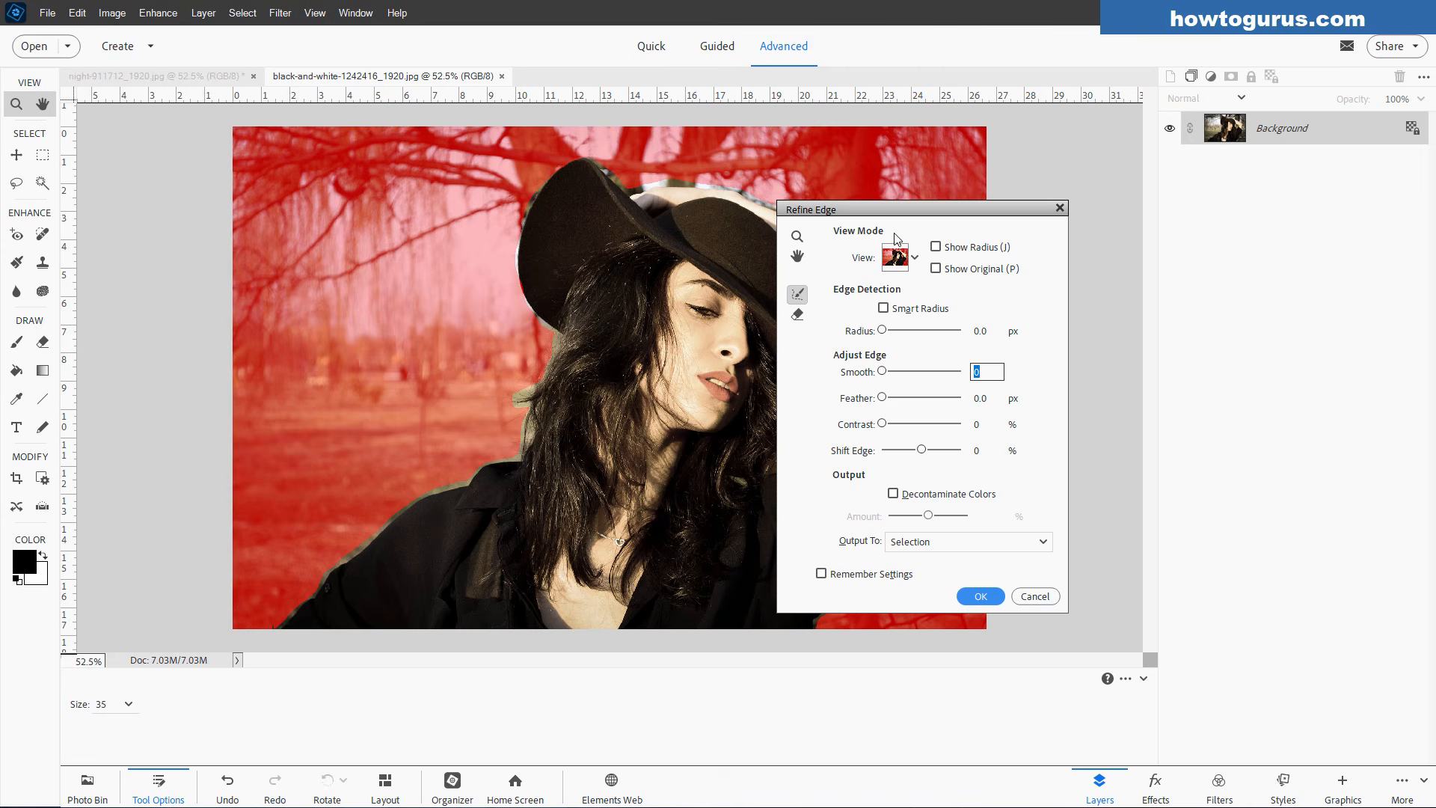
left_click_drag(877, 218, 1004, 221)
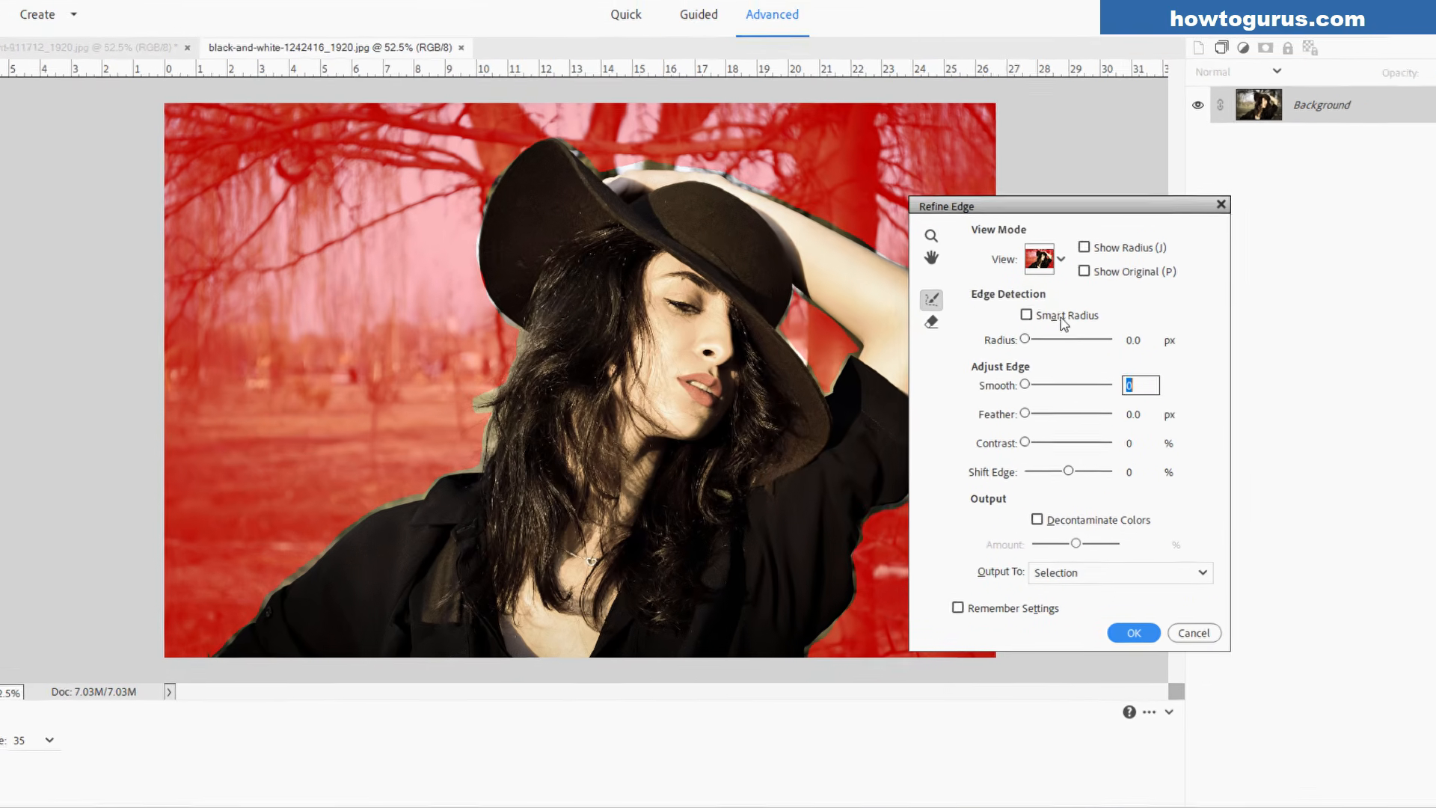
left_click(1061, 317)
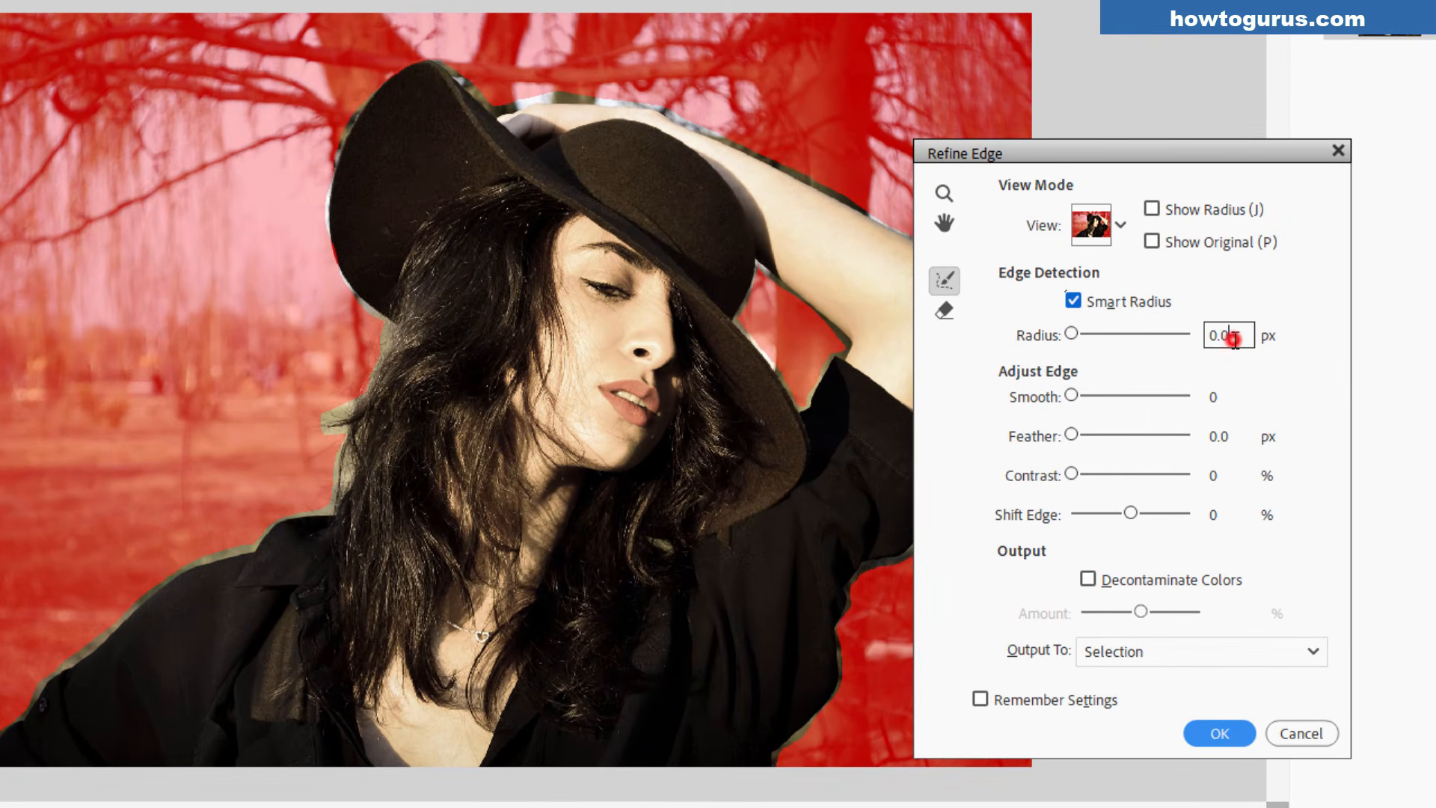
left_click_drag(1232, 340, 1168, 345)
type("2")
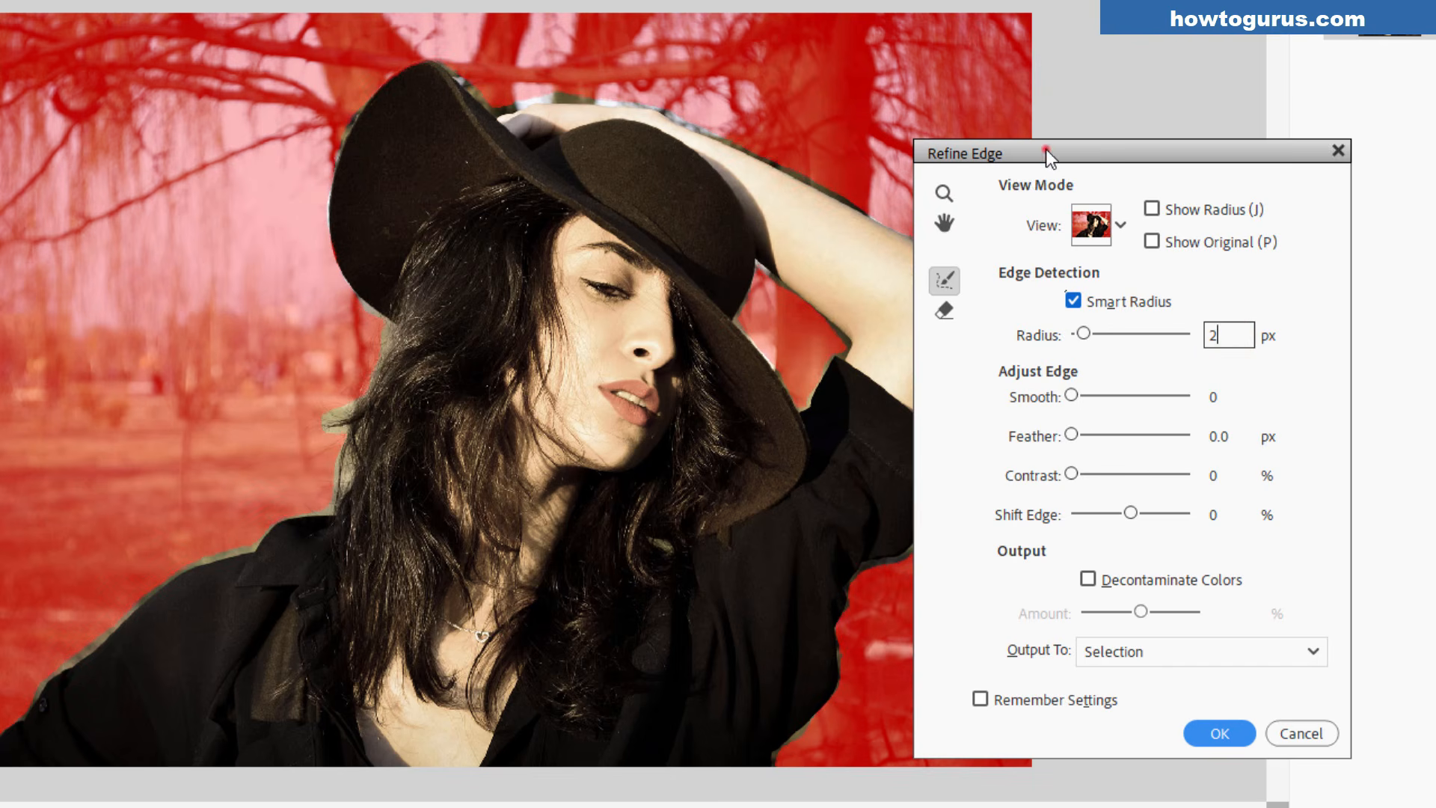
left_click_drag(1046, 150, 1128, 153)
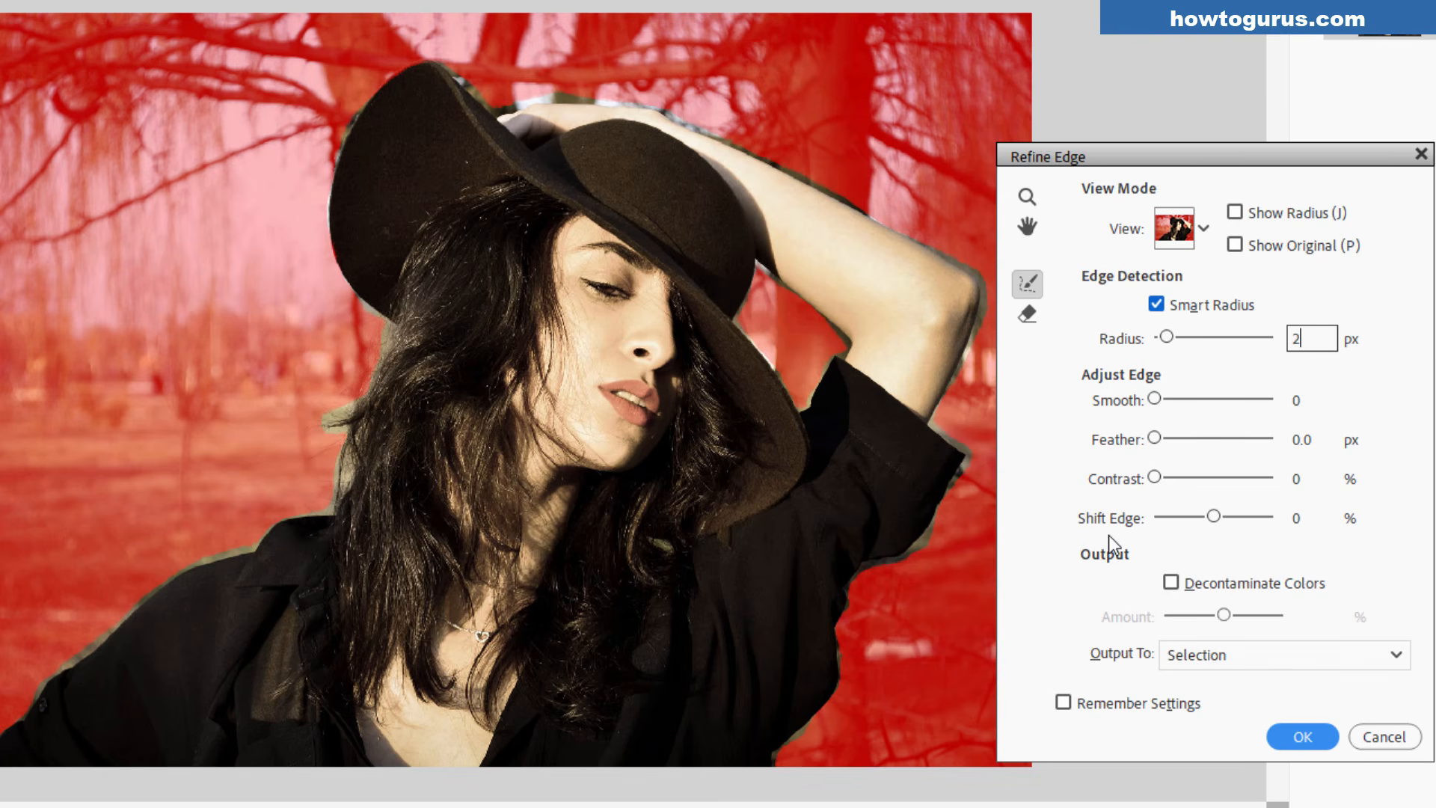
Keep the refinement output as Selection and brush the Refine Radius tool along the edge of the lower-left shoulder
left_click(1174, 657)
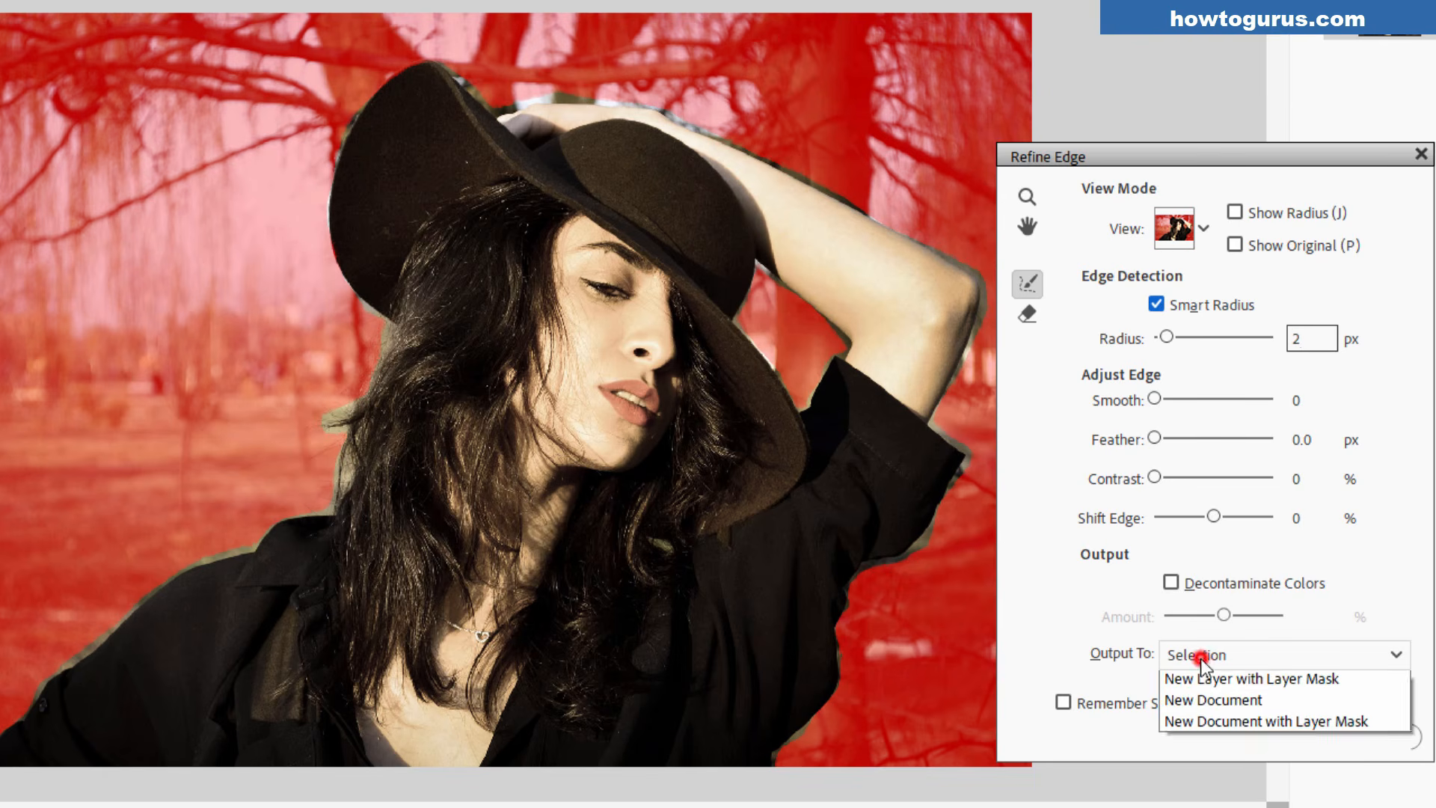
left_click(1236, 680)
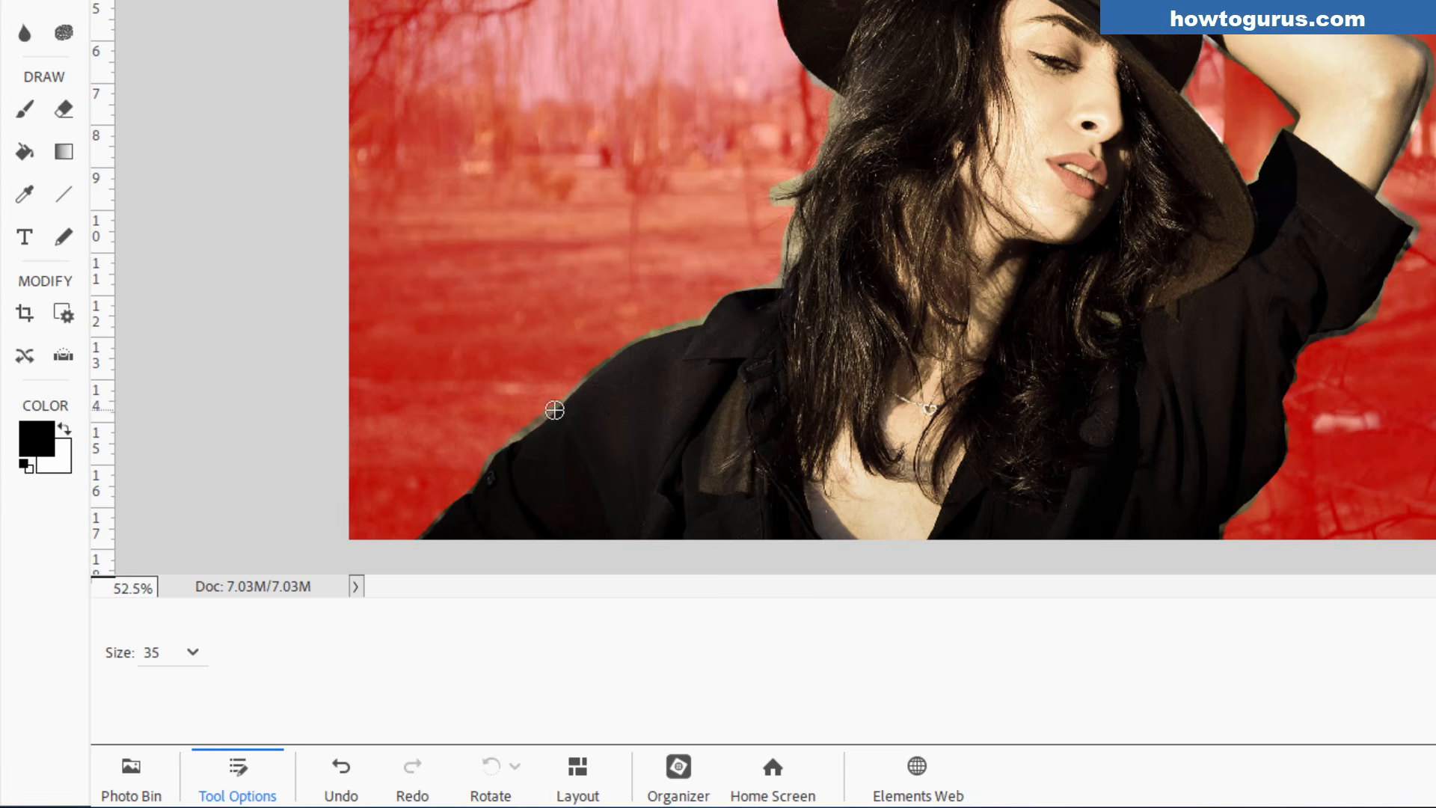
mouse_move(592, 374)
left_mouse_down()
mouse_move(502, 441)
mouse_move(422, 533)
left_mouse_up()
left_click_drag(646, 334, 699, 320)
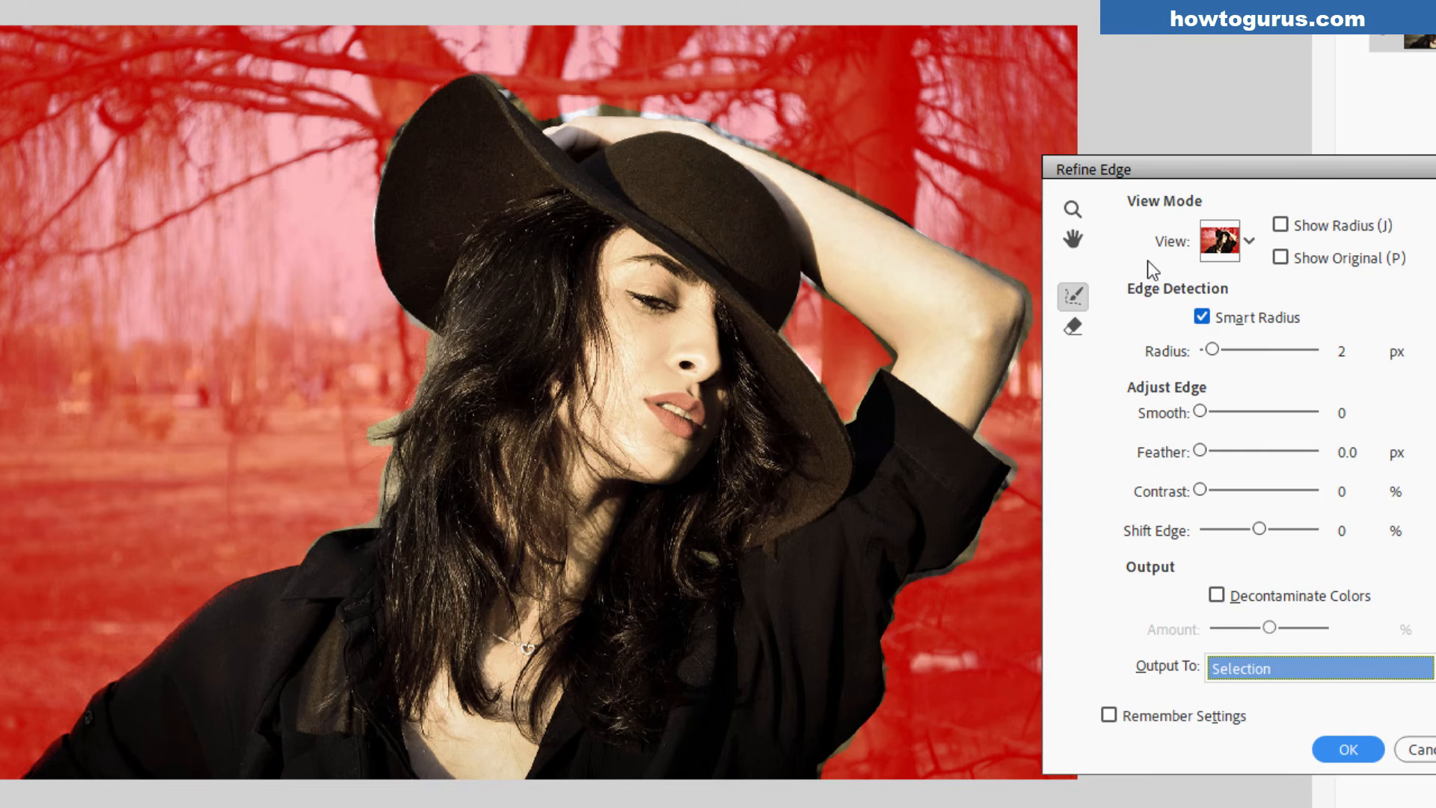
Set the edge contrast to 45% while checking the shoulder edge up close
left_click(1072, 208)
left_click(142, 686)
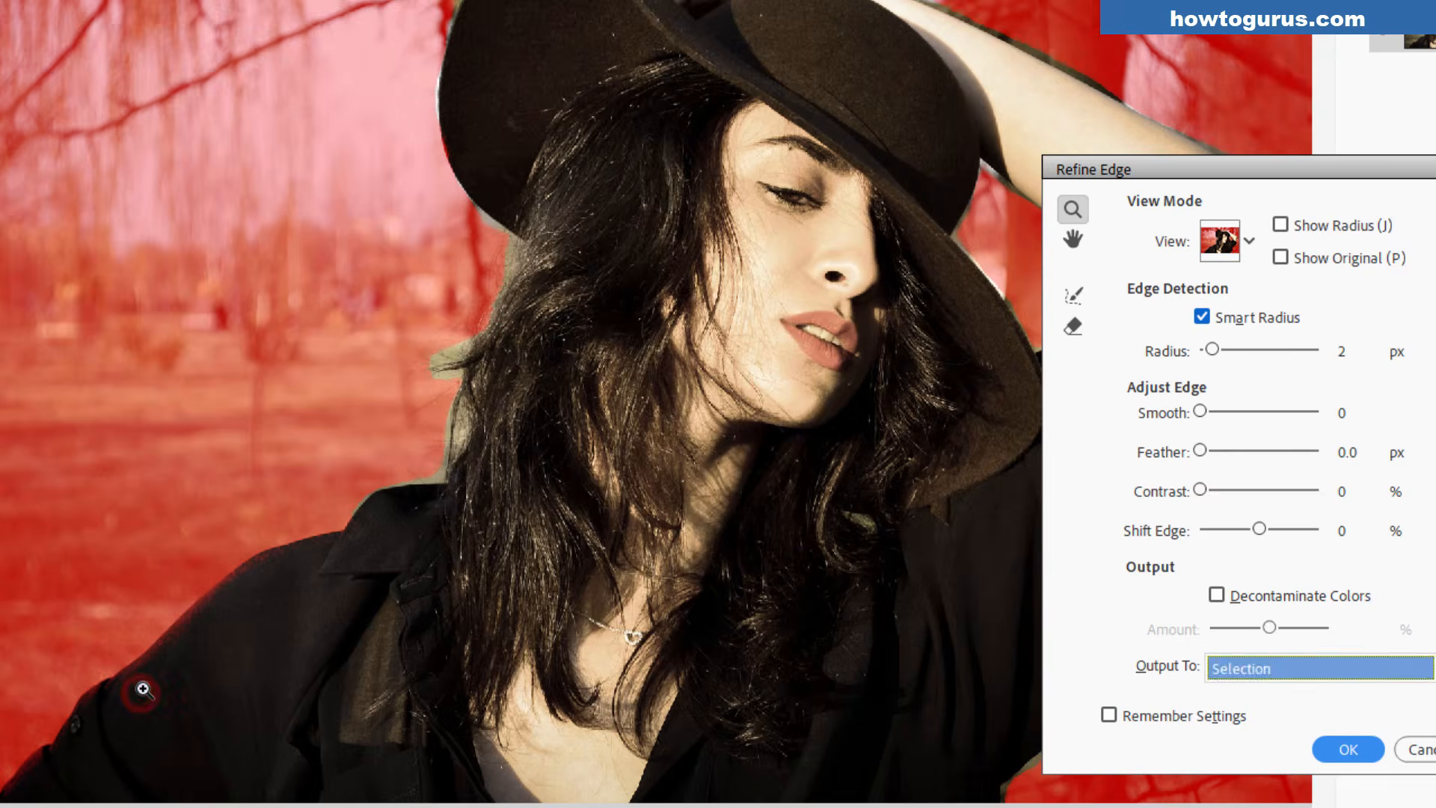
left_click(146, 674)
left_click(145, 675)
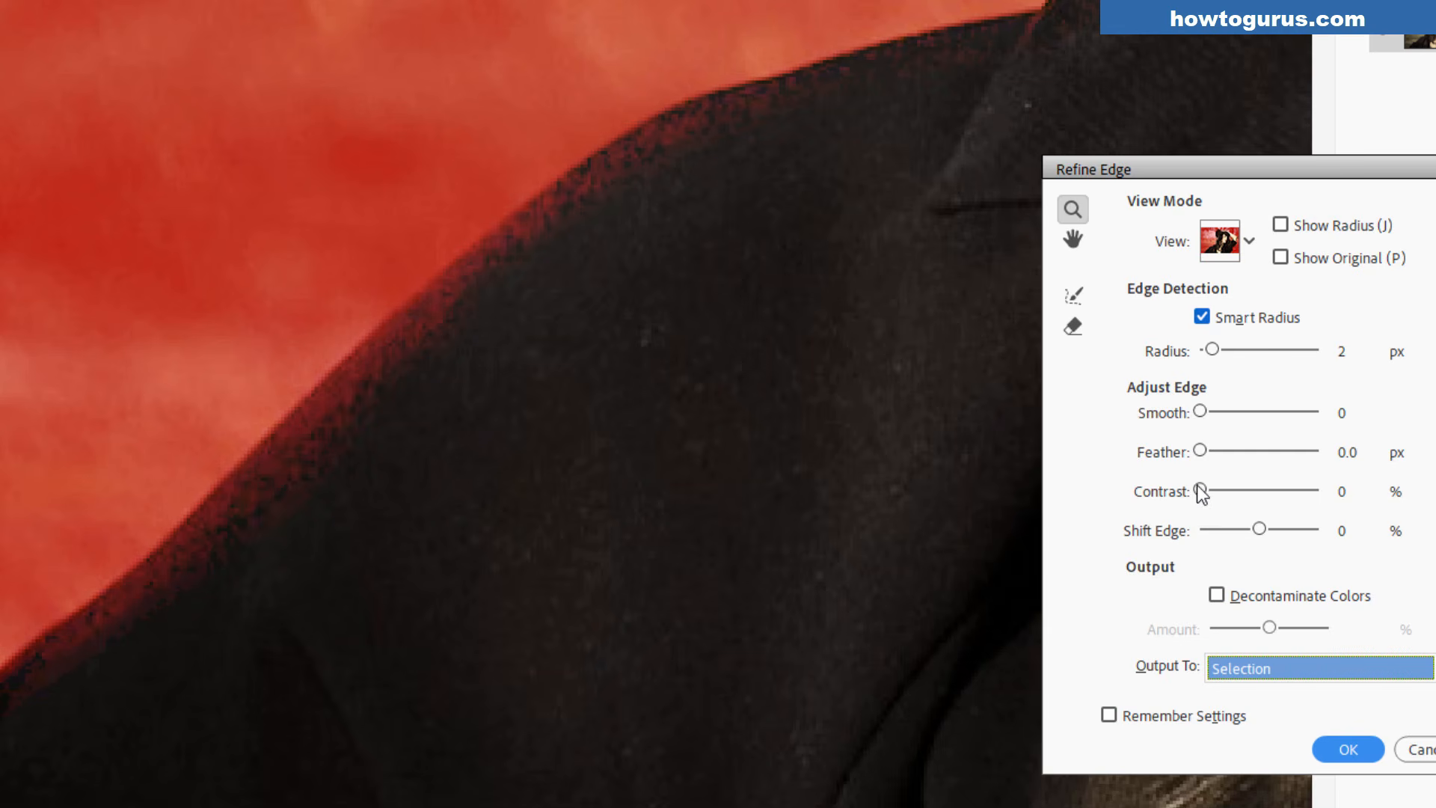
left_click_drag(1199, 489, 1253, 486)
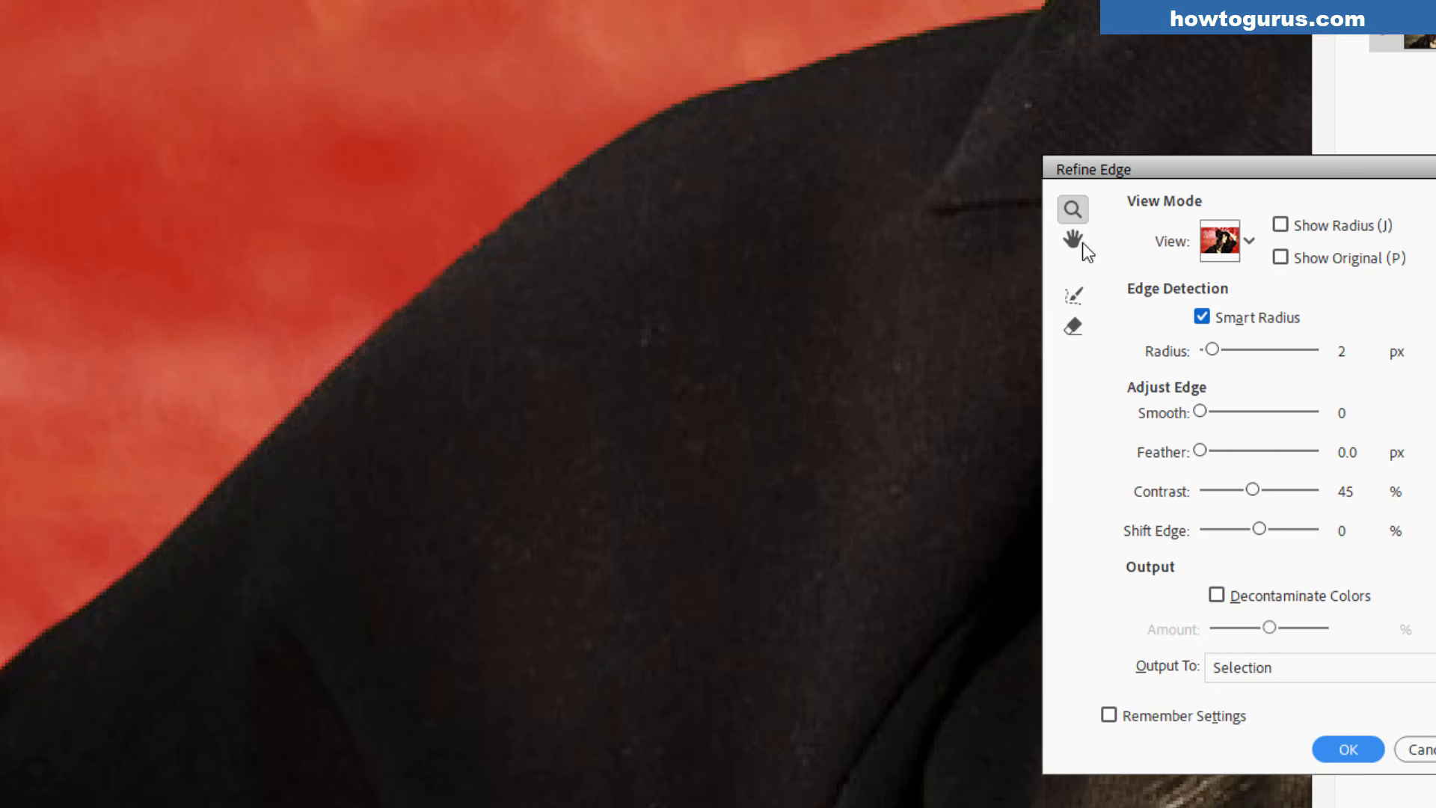
key("ctrl+0")
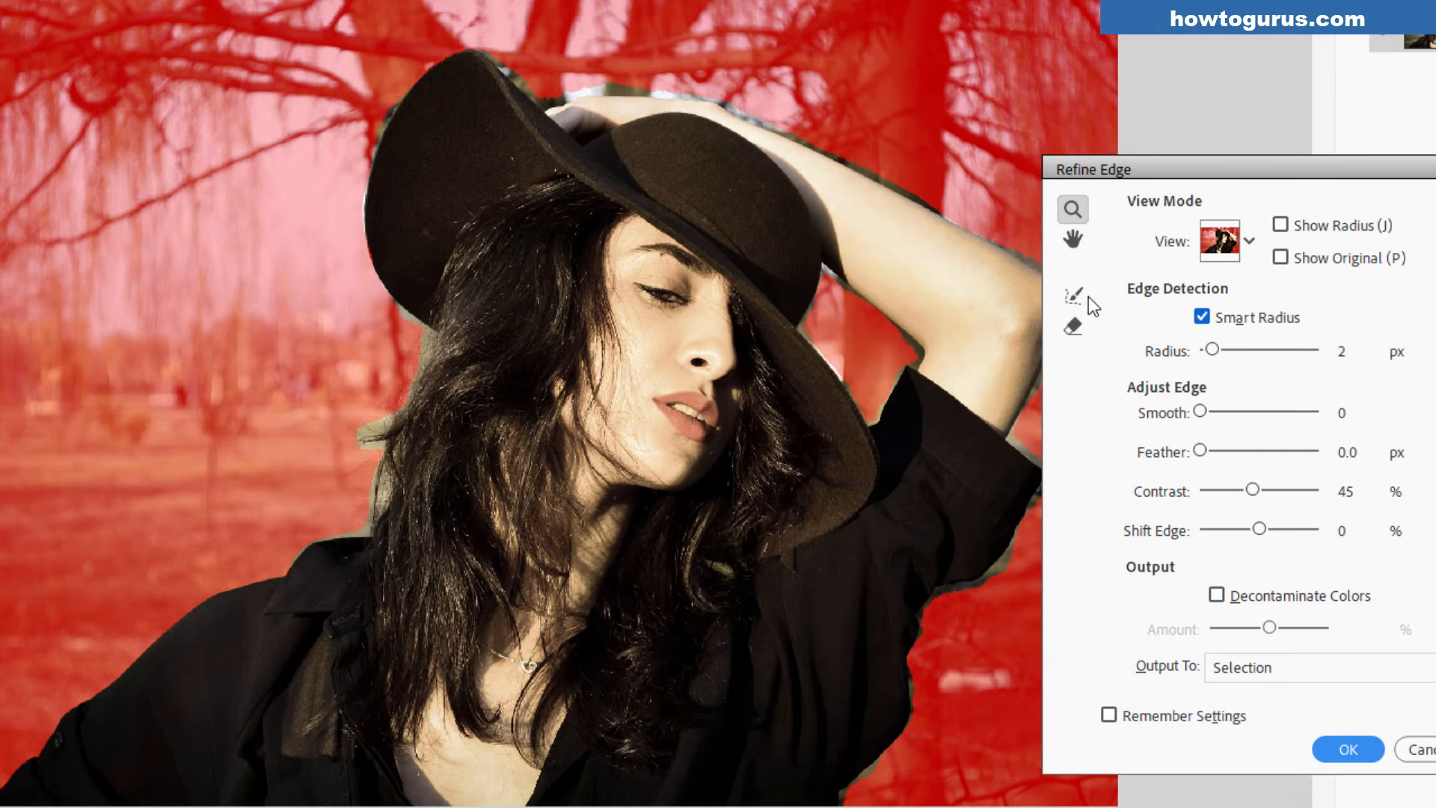
Brush the Refine Radius tool over the outer edges of the hair and the hat brim
left_click(1077, 294)
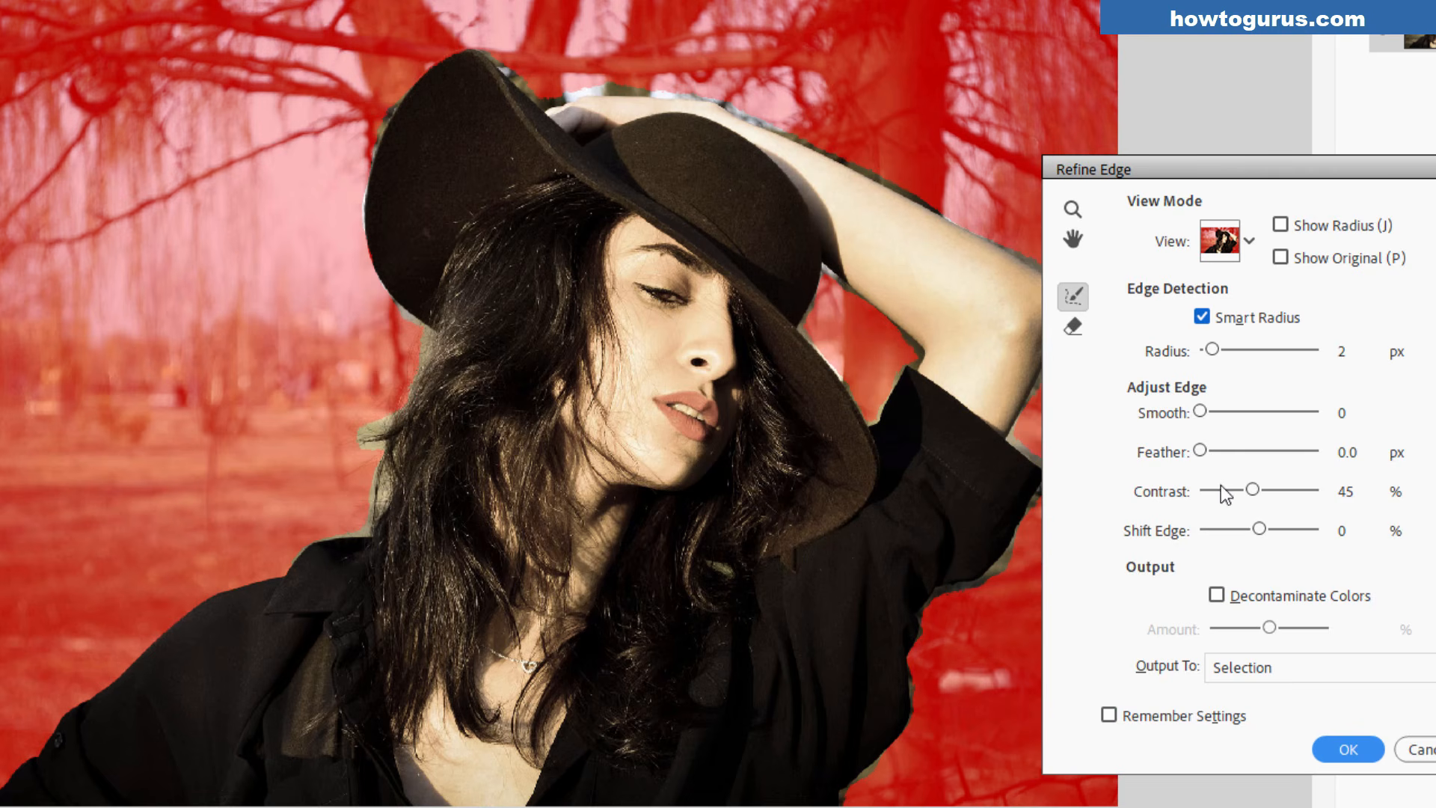
mouse_move(288, 573)
left_mouse_down()
mouse_move(367, 526)
mouse_move(369, 453)
mouse_move(384, 452)
mouse_move(357, 443)
mouse_move(399, 411)
mouse_move(418, 365)
mouse_move(444, 371)
mouse_move(435, 343)
mouse_move(416, 386)
mouse_move(426, 330)
left_mouse_up()
mouse_move(428, 379)
left_mouse_down()
mouse_move(432, 342)
mouse_move(364, 261)
mouse_move(364, 171)
mouse_move(397, 95)
mouse_move(443, 78)
mouse_move(454, 93)
mouse_move(409, 83)
mouse_move(436, 57)
mouse_move(492, 48)
mouse_move(545, 100)
mouse_move(506, 67)
left_mouse_up()
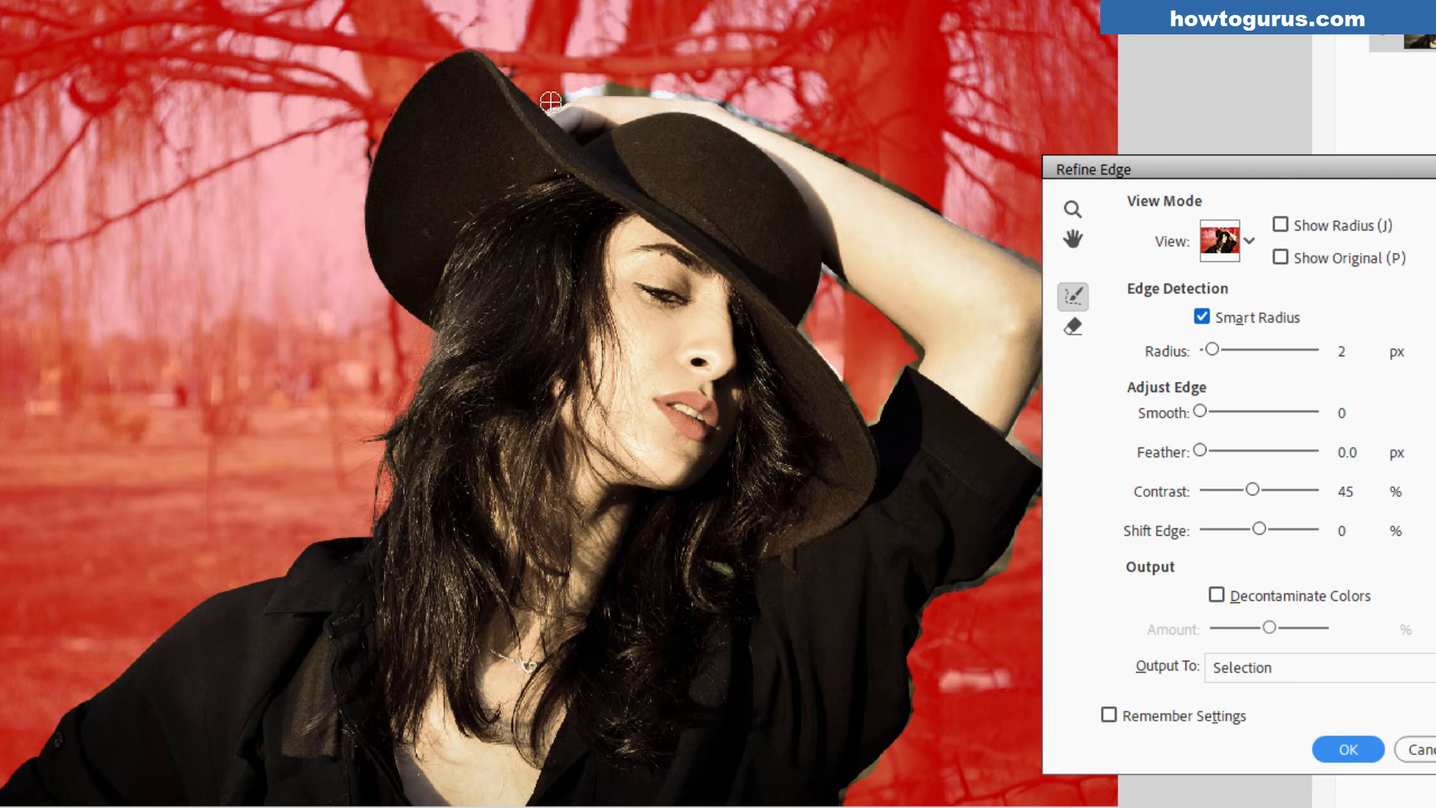
Refine the edges of the raised arm, sleeve, right side of the shirt and gap beside the hat, and accept the refined selection
mouse_move(551, 101)
left_mouse_down()
mouse_move(614, 87)
mouse_move(711, 97)
mouse_move(972, 238)
left_mouse_up()
left_click_drag(1200, 176, 1276, 166)
mouse_move(986, 234)
left_mouse_down()
mouse_move(1053, 272)
mouse_move(1067, 314)
mouse_move(1015, 442)
left_mouse_up()
mouse_move(1025, 517)
left_mouse_down()
mouse_move(1006, 579)
mouse_move(1037, 507)
mouse_move(996, 574)
mouse_move(923, 610)
mouse_move(906, 720)
mouse_move(858, 780)
mouse_move(903, 779)
left_mouse_up()
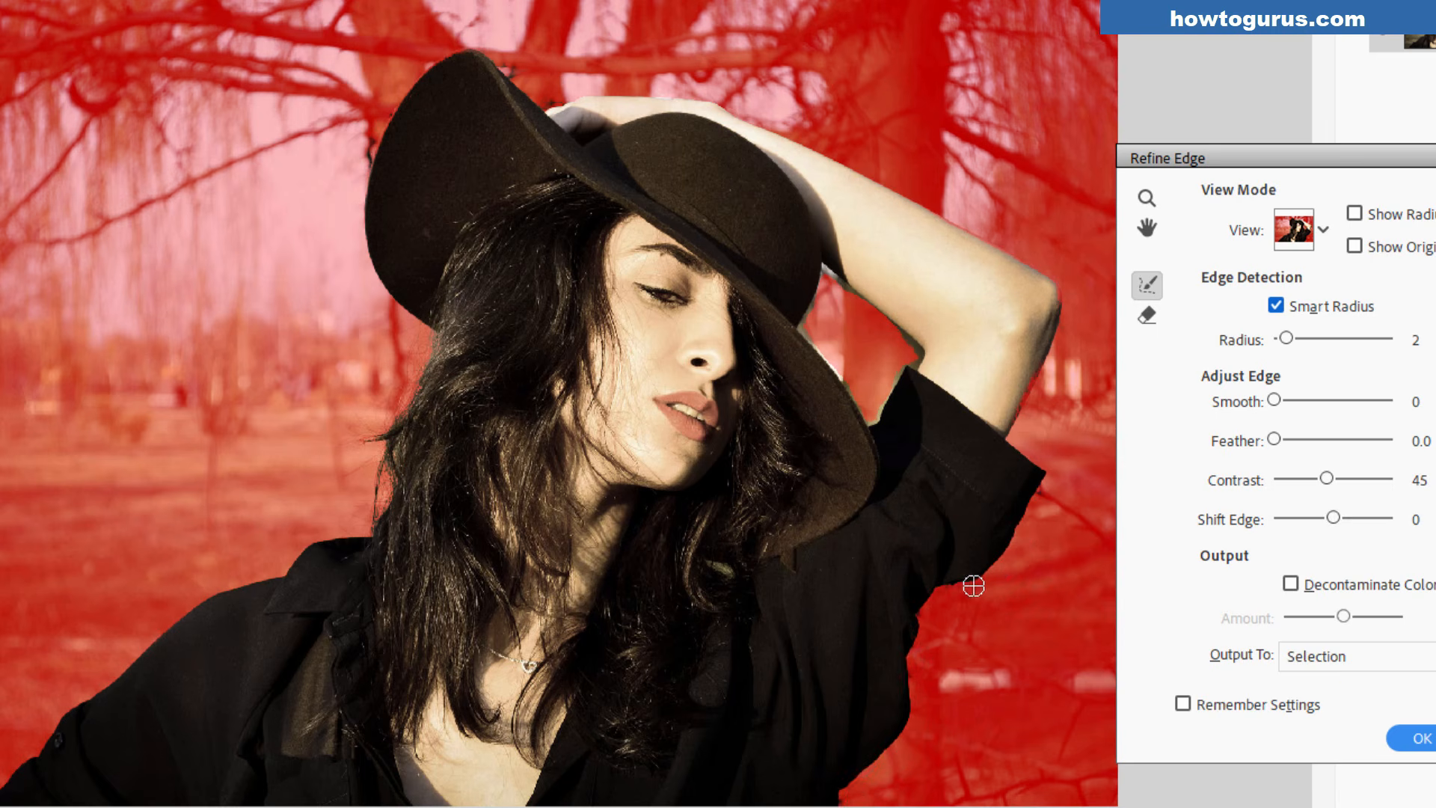
mouse_move(869, 416)
left_mouse_down()
mouse_move(797, 323)
mouse_move(825, 275)
mouse_move(853, 311)
mouse_move(855, 293)
mouse_move(824, 274)
mouse_move(921, 355)
mouse_move(873, 419)
mouse_move(842, 361)
left_mouse_up()
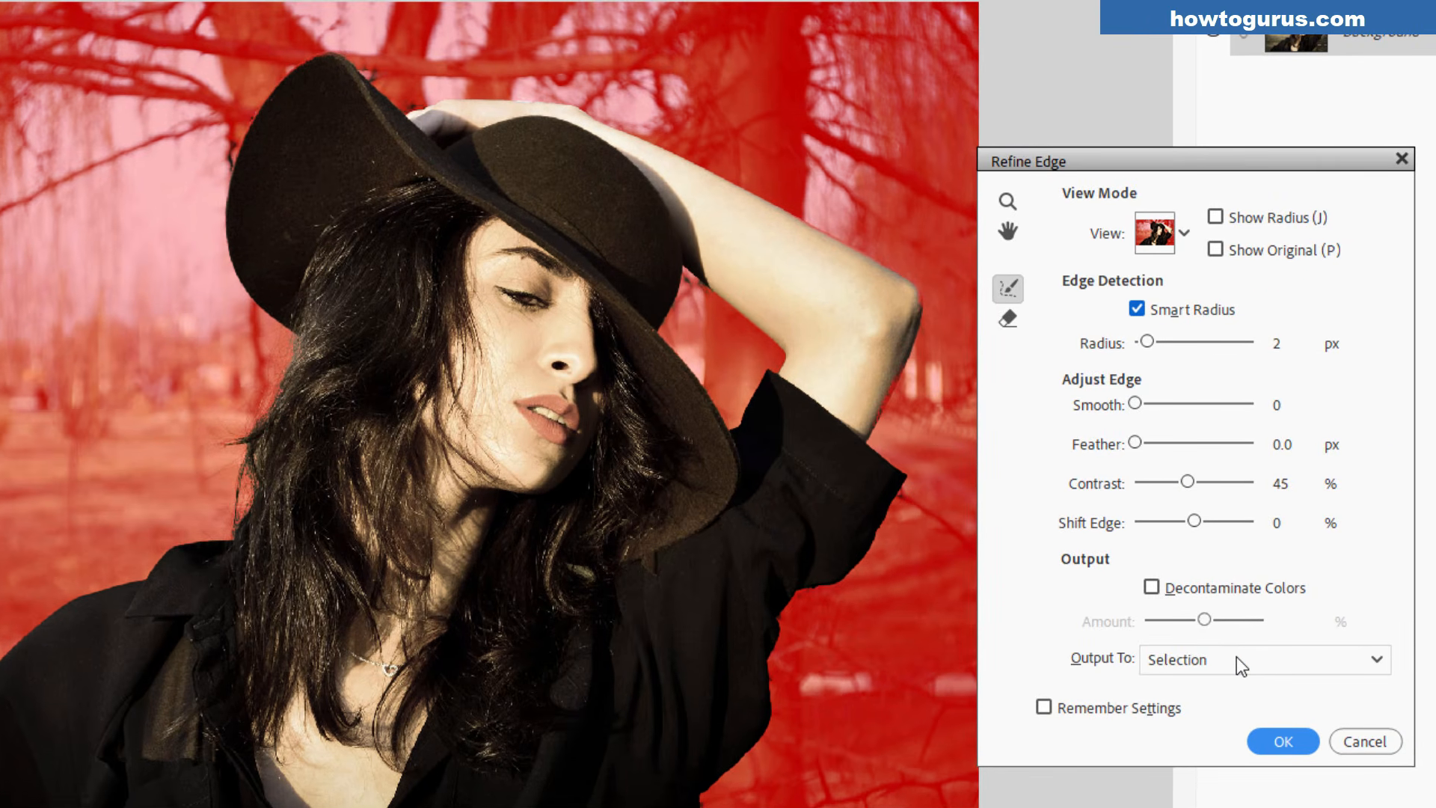
left_click(1290, 741)
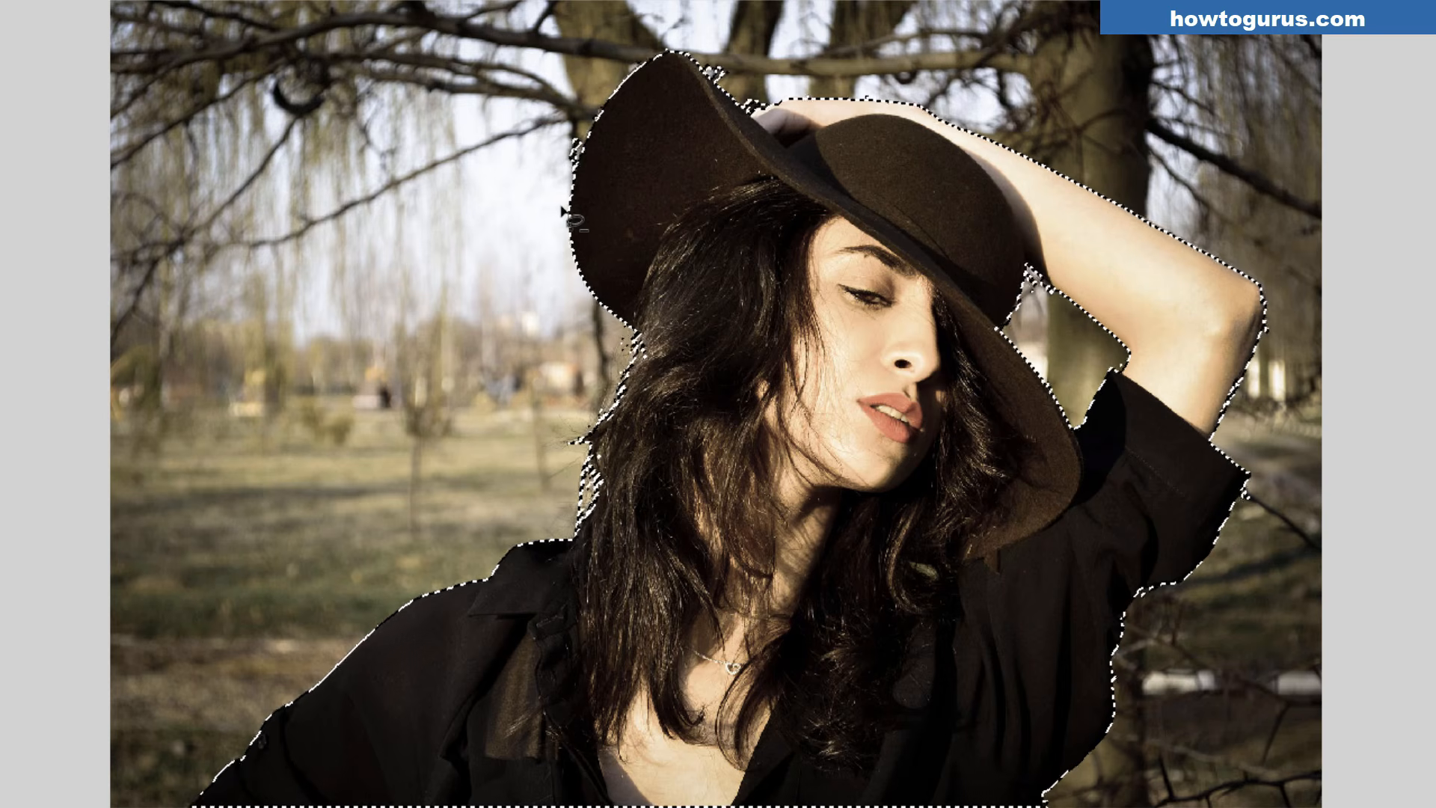
Examine the selection outline around the hat brim up close for stray areas
scroll(577, 173, "up", 4)
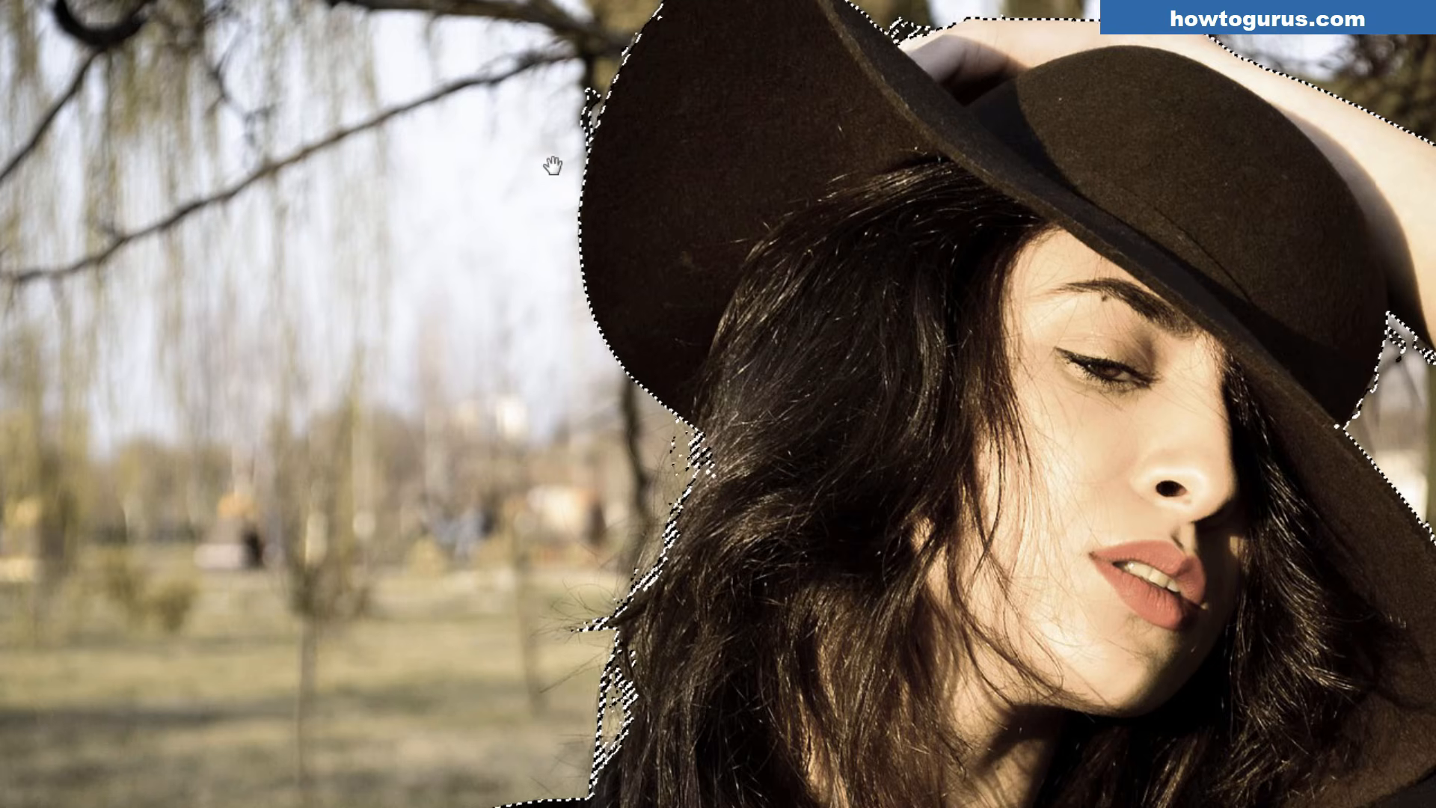
scroll(551, 160, "up", 5)
scroll(583, 436, "up", 1)
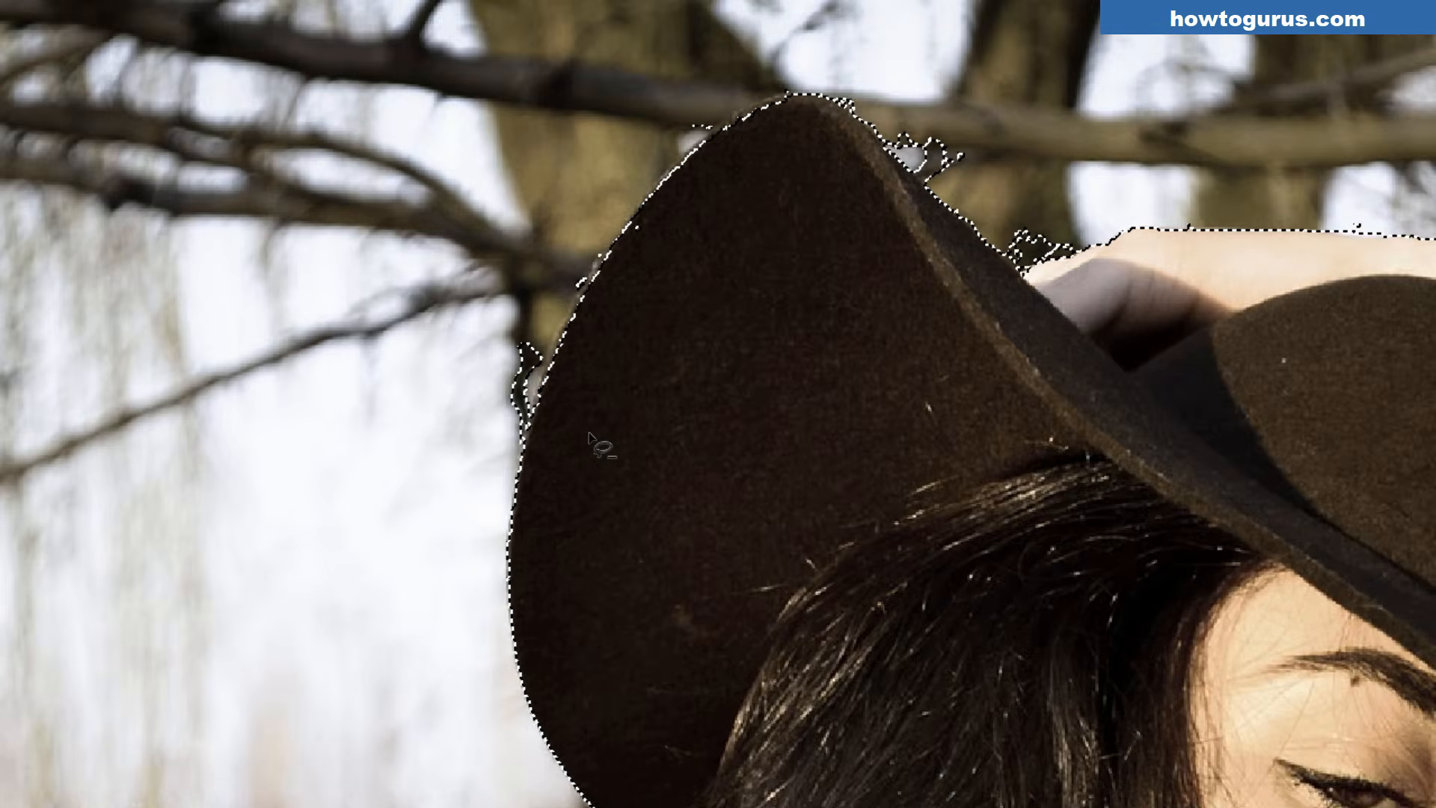
scroll(586, 435, "down", 2)
scroll(585, 437, "up", 1)
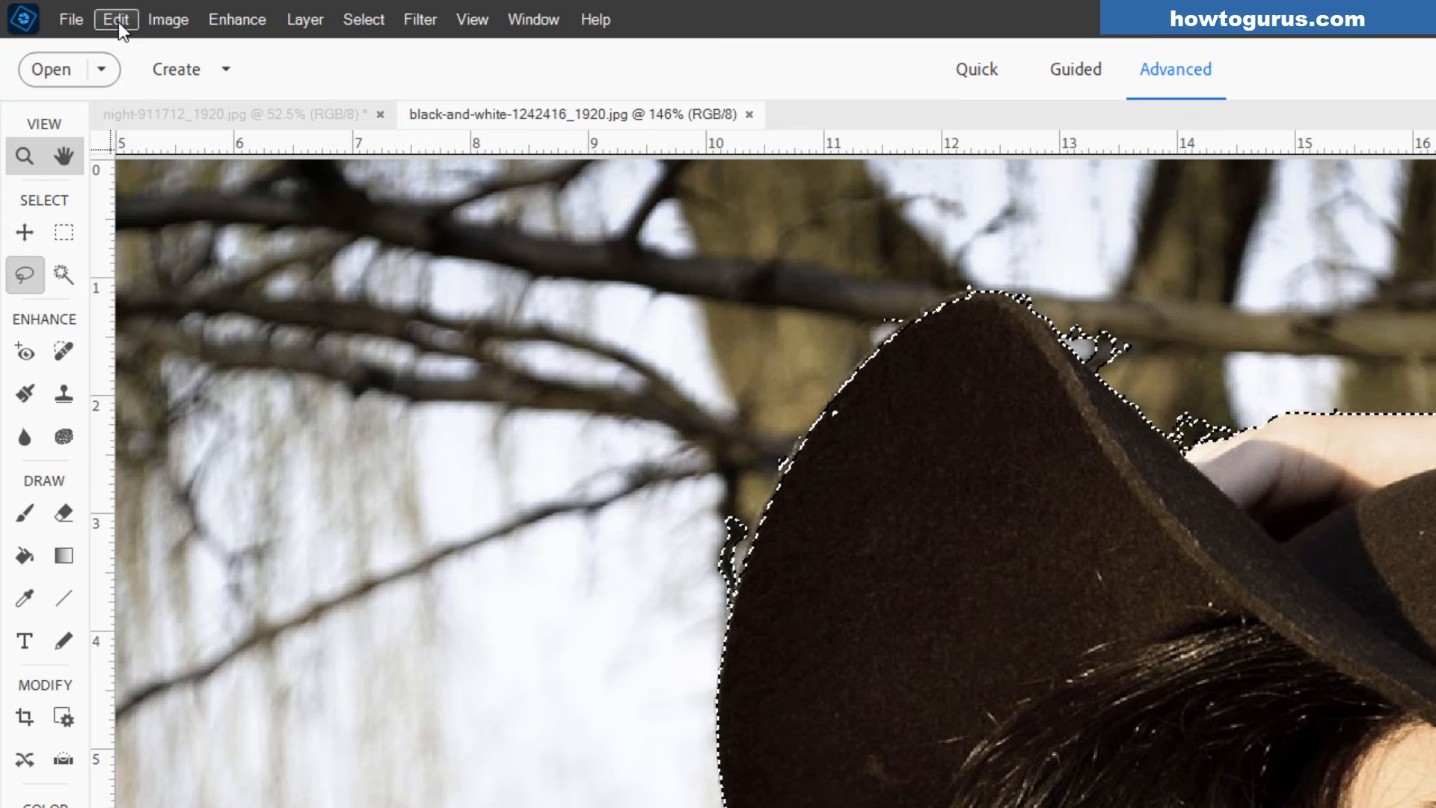
Check the Zoom with Scroll Wheel option in the General preferences
left_click(118, 21)
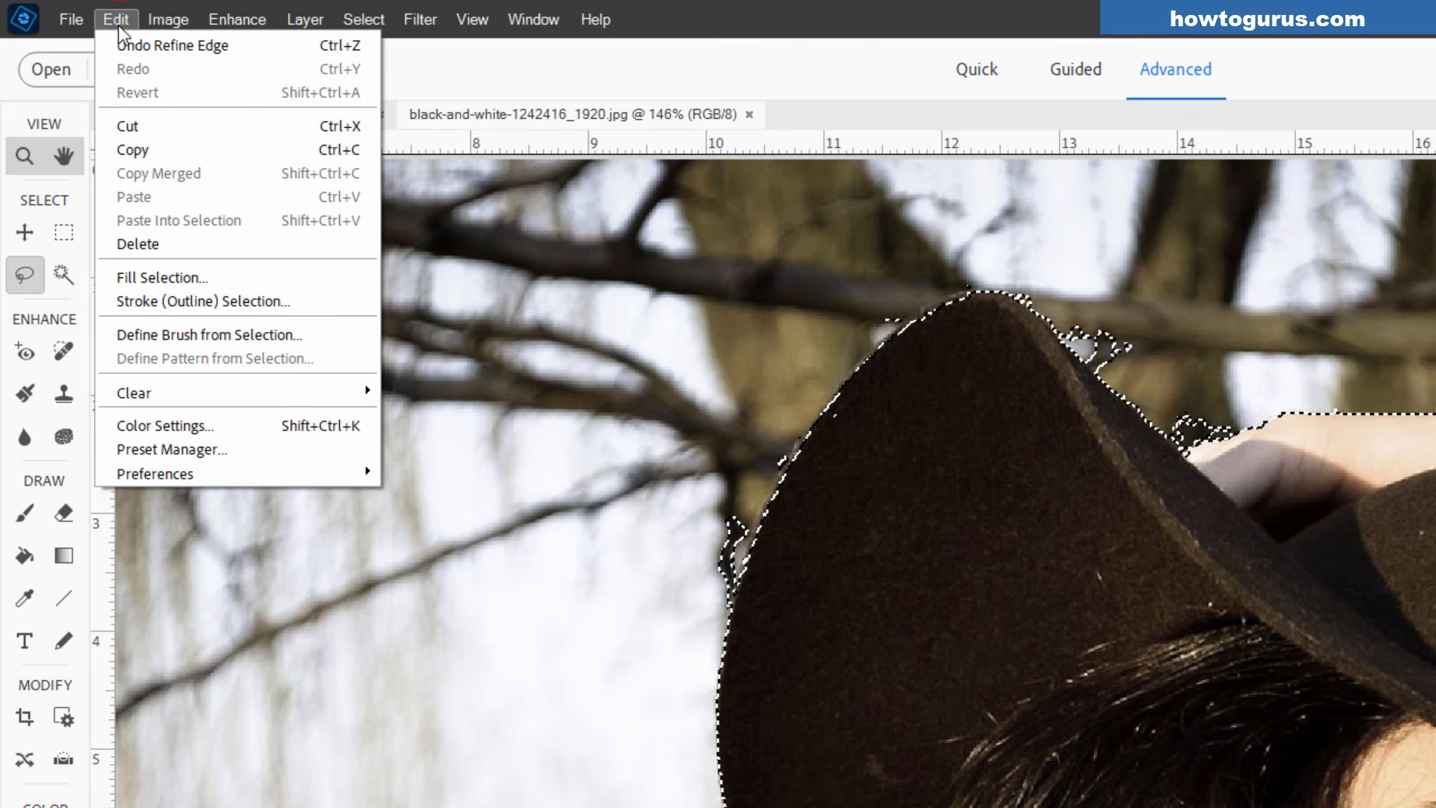
mouse_move(228, 472)
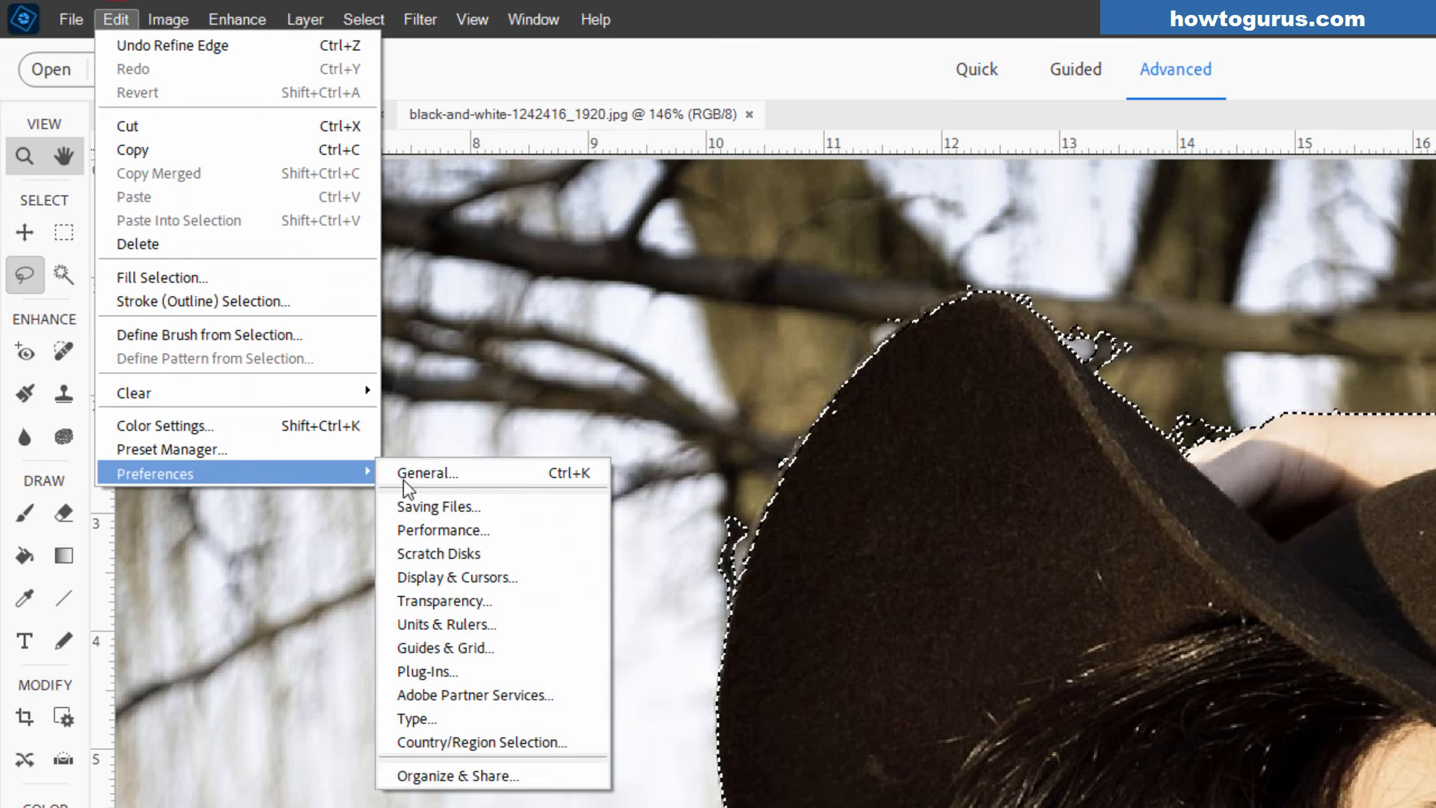
left_click(434, 477)
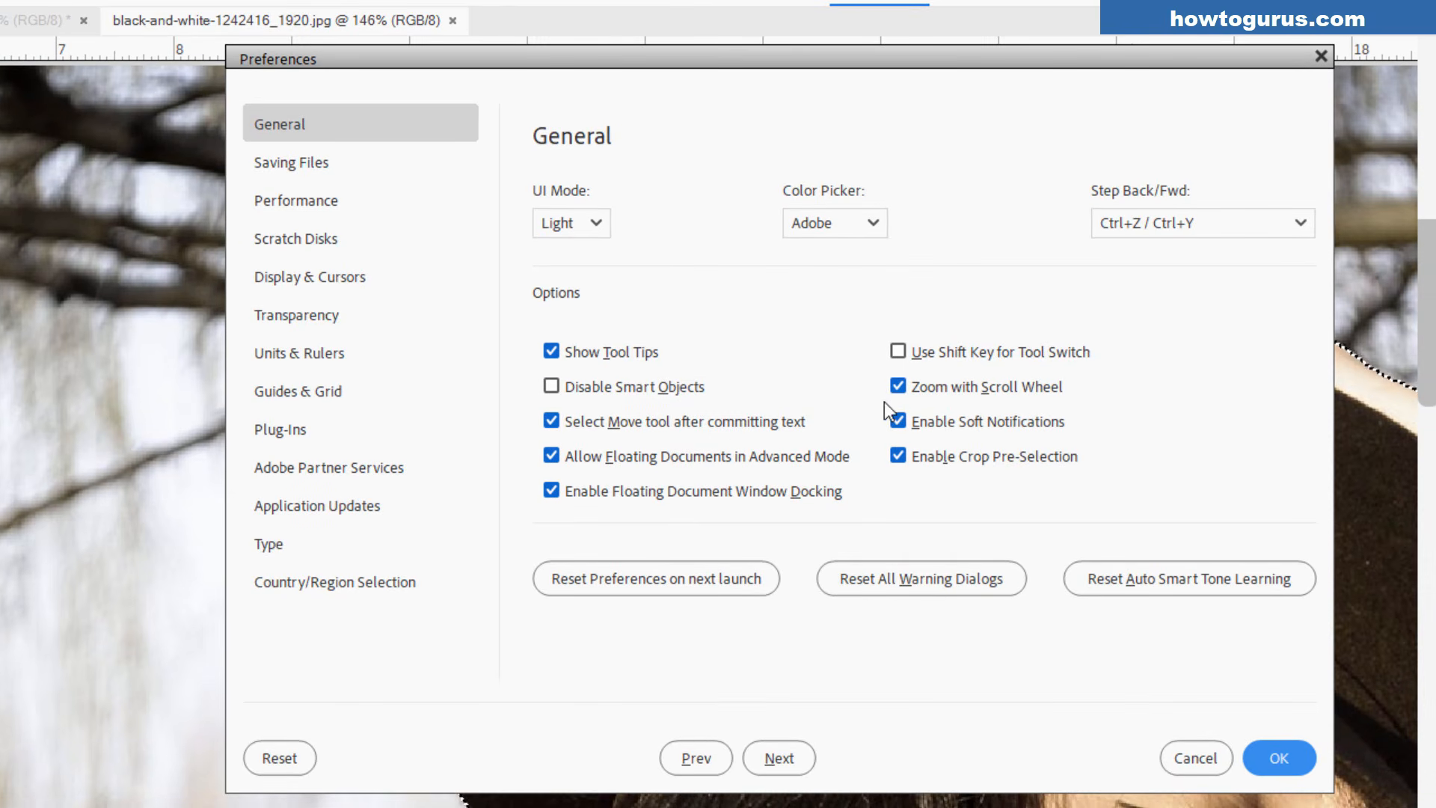
left_click(1256, 741)
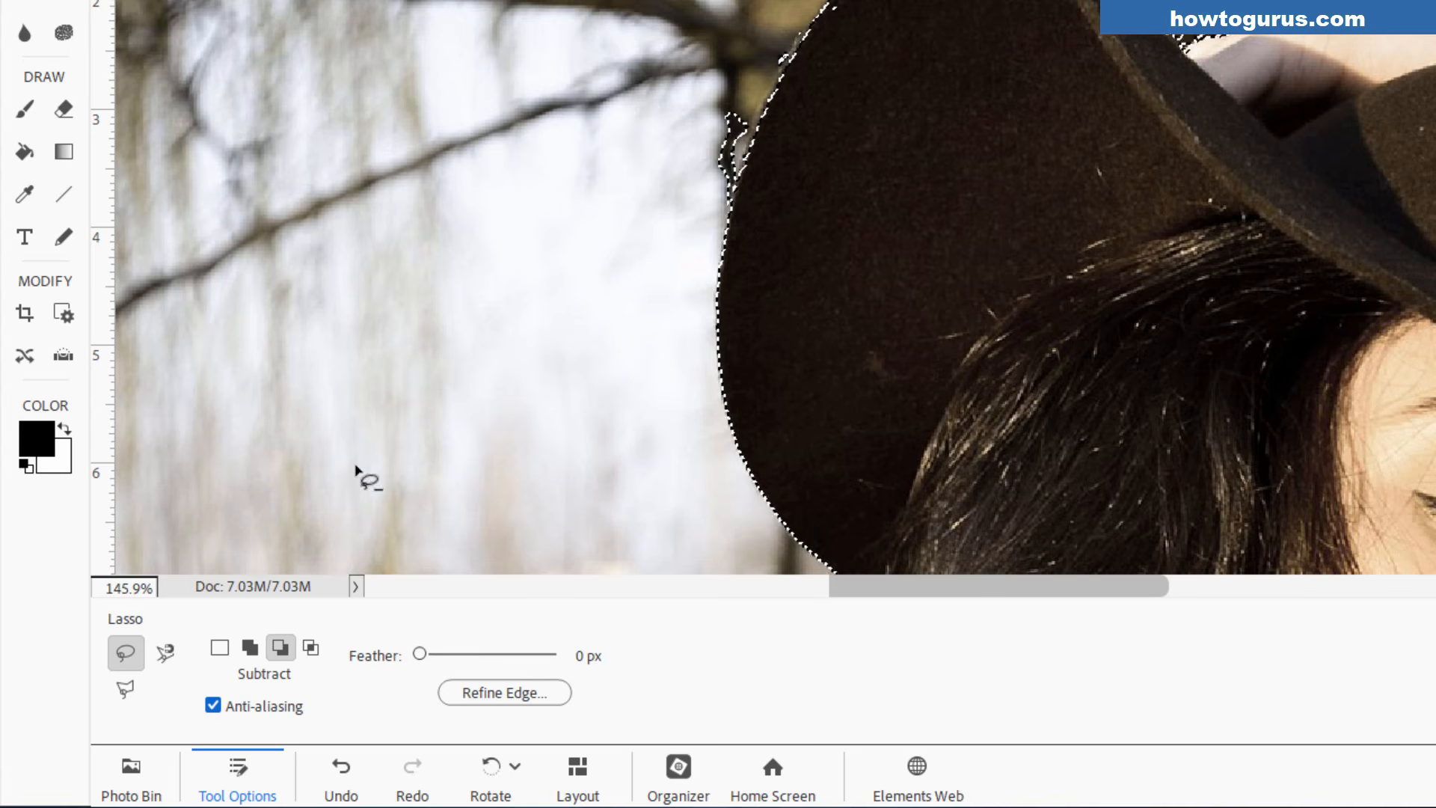
Undo the last selection change and subtract the stray patch beside the hat brim's left edge using the Polygonal Lasso in Subtract mode
left_click(125, 687)
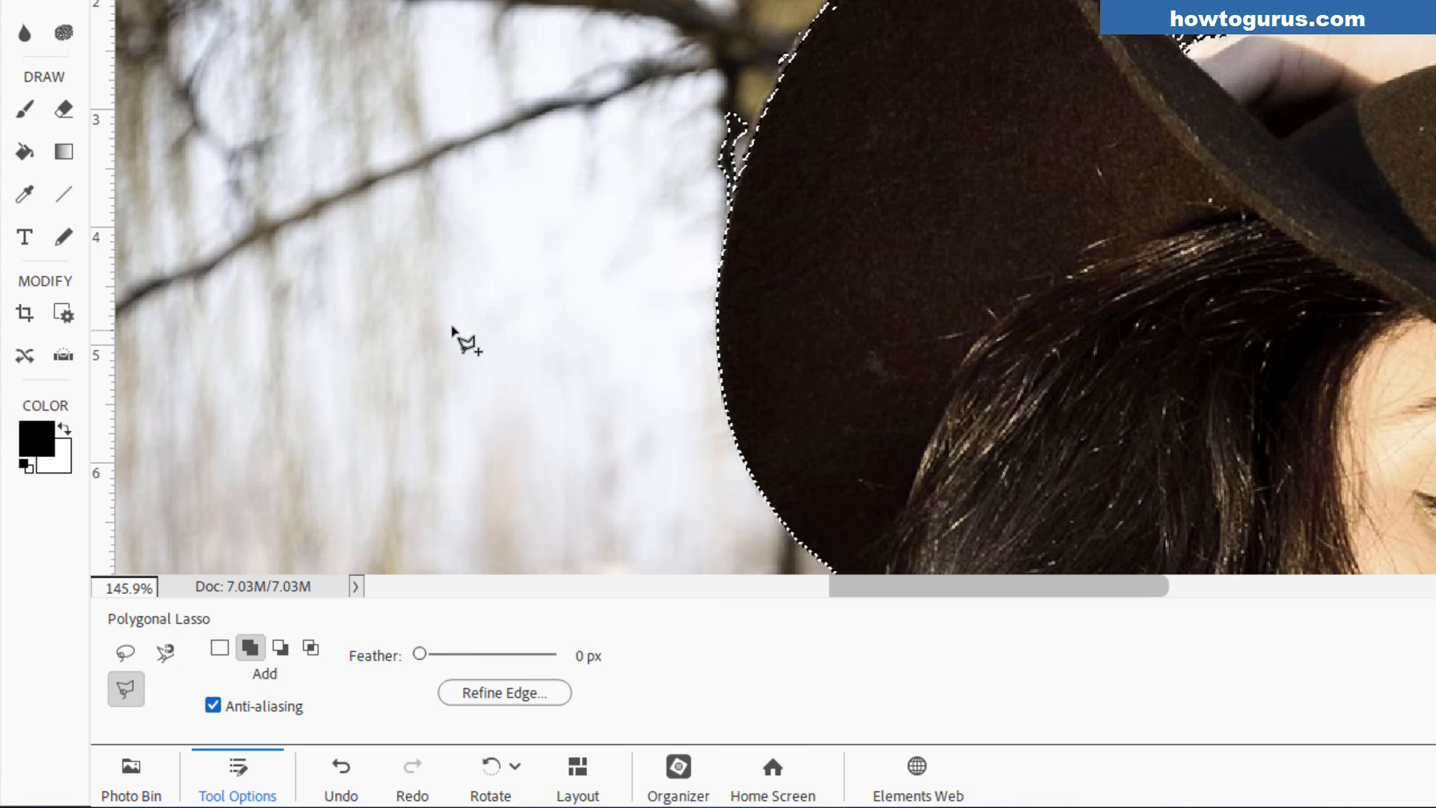
key("ctrl+z")
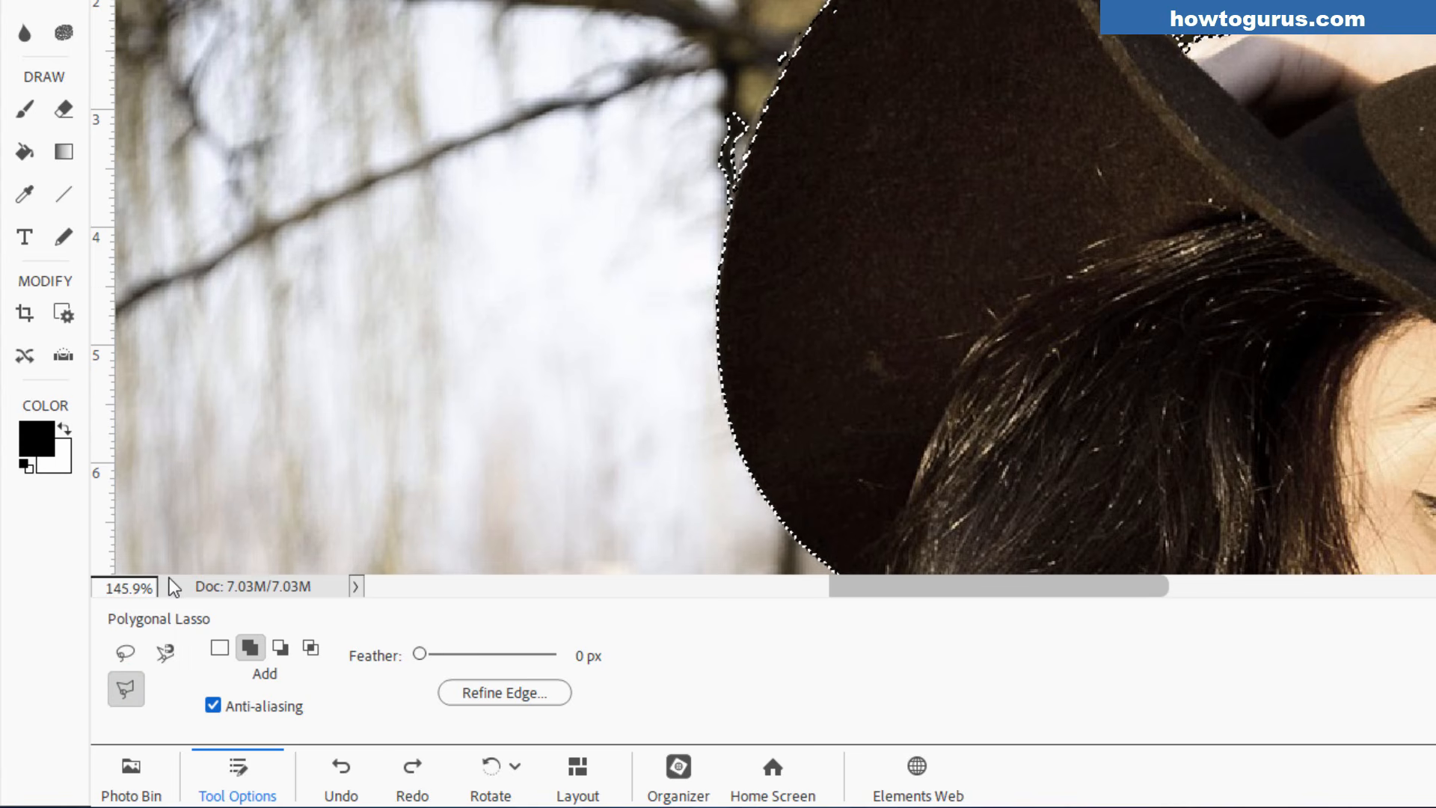
left_click(278, 649)
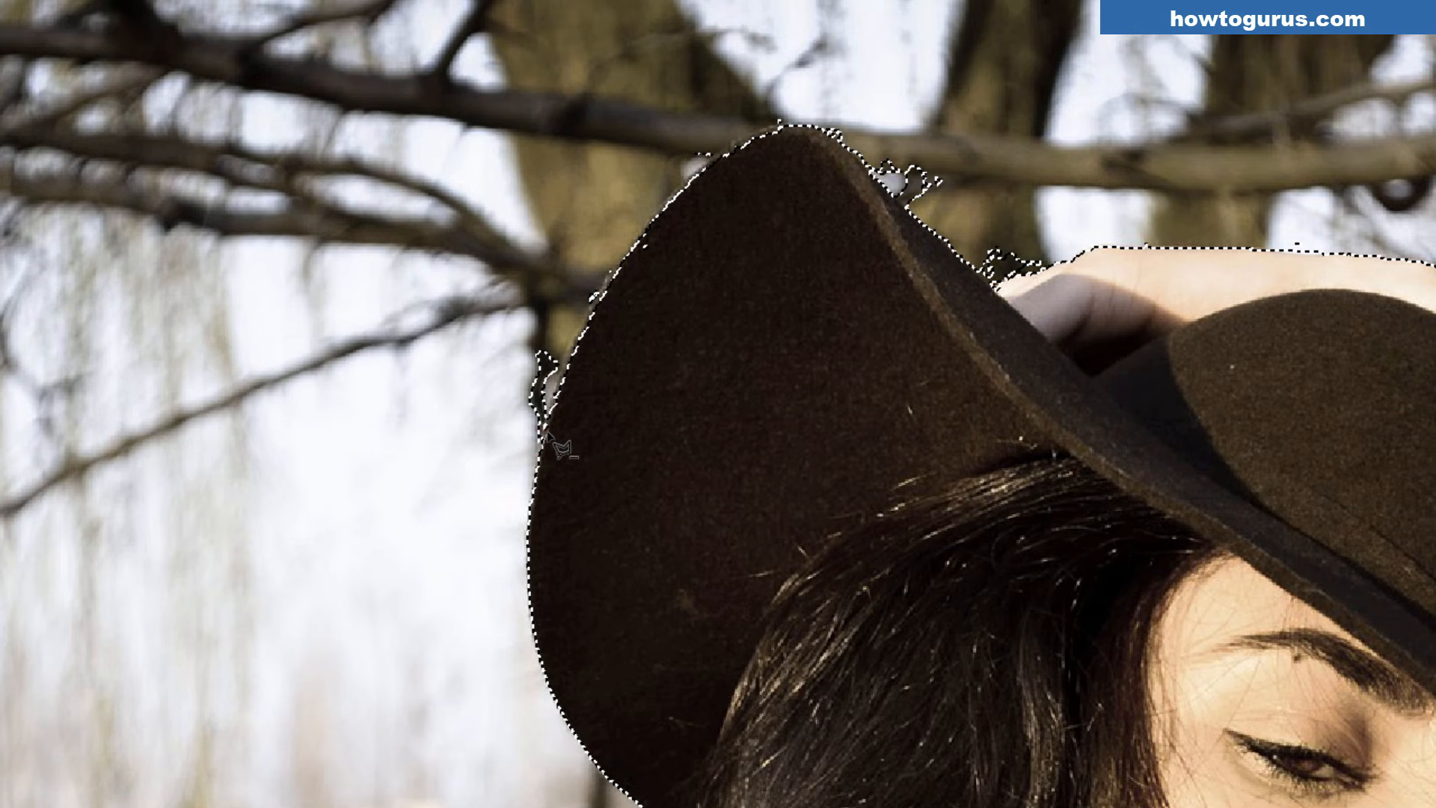
left_click(548, 428)
left_click(563, 359)
left_click(531, 318)
left_click(487, 396)
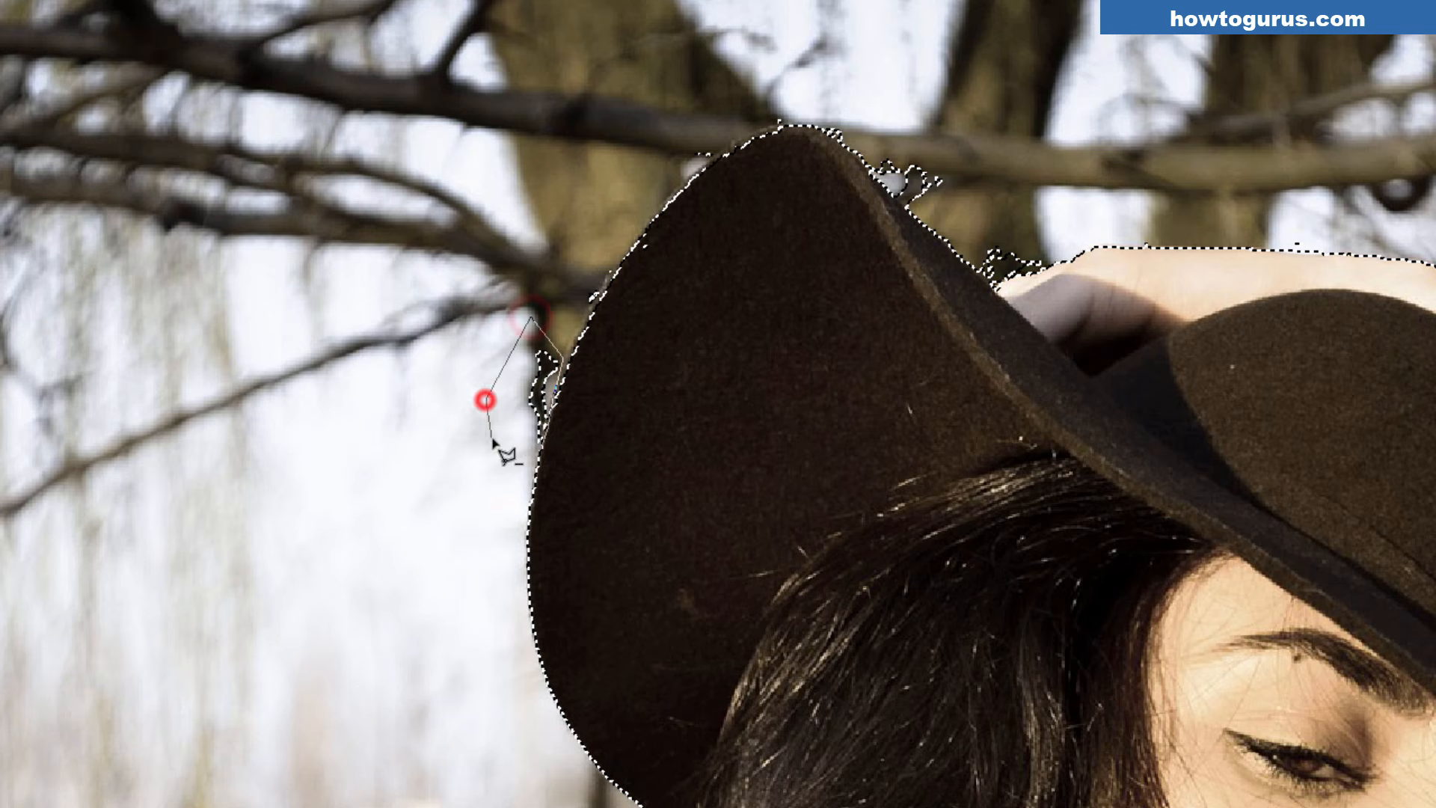
left_click(495, 439)
double_click(522, 442)
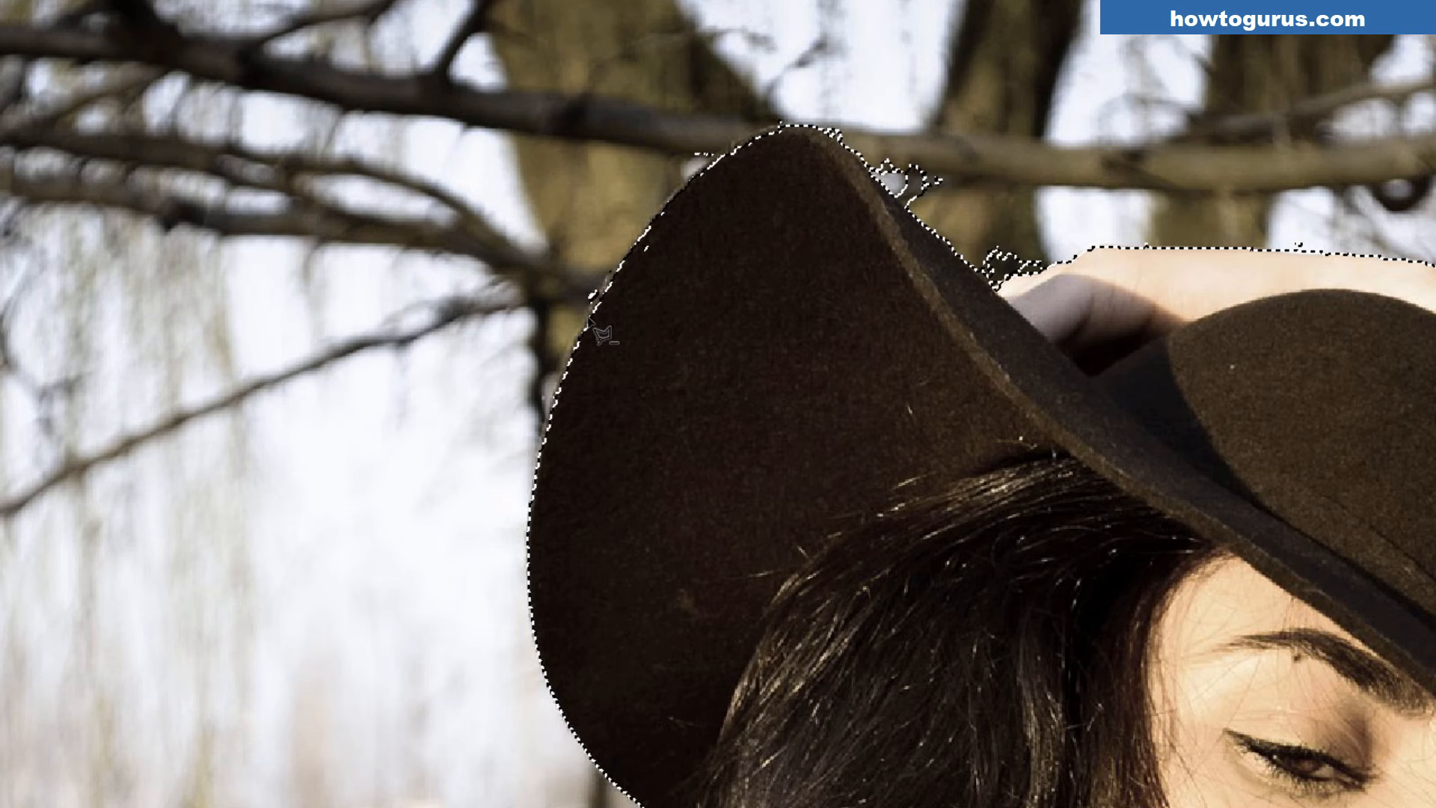
Subtract the small stray bump on the brim's upper-left edge, near the branch junction, with a polygonal outline
left_click(587, 314)
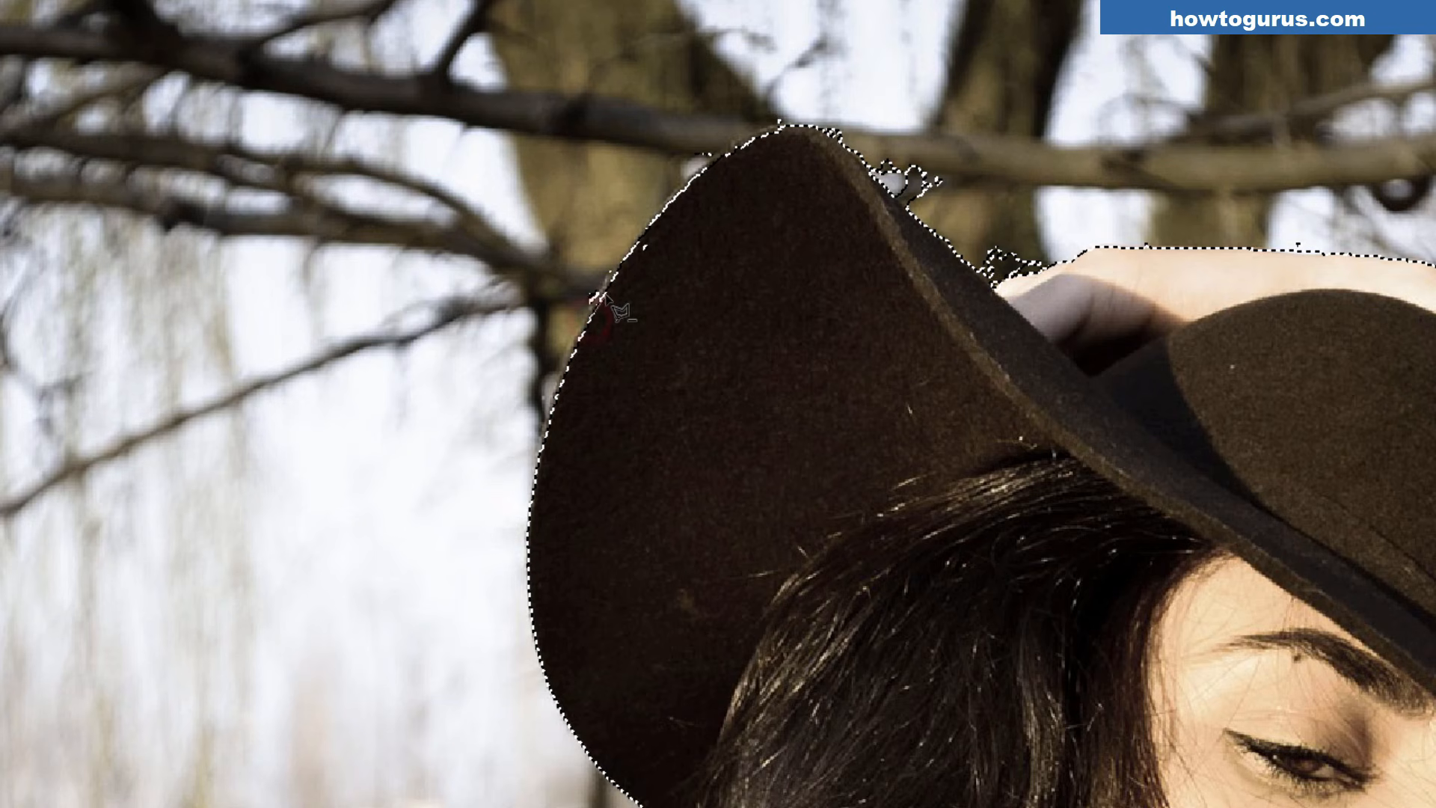
left_click(613, 244)
left_click(552, 297)
left_click(568, 316)
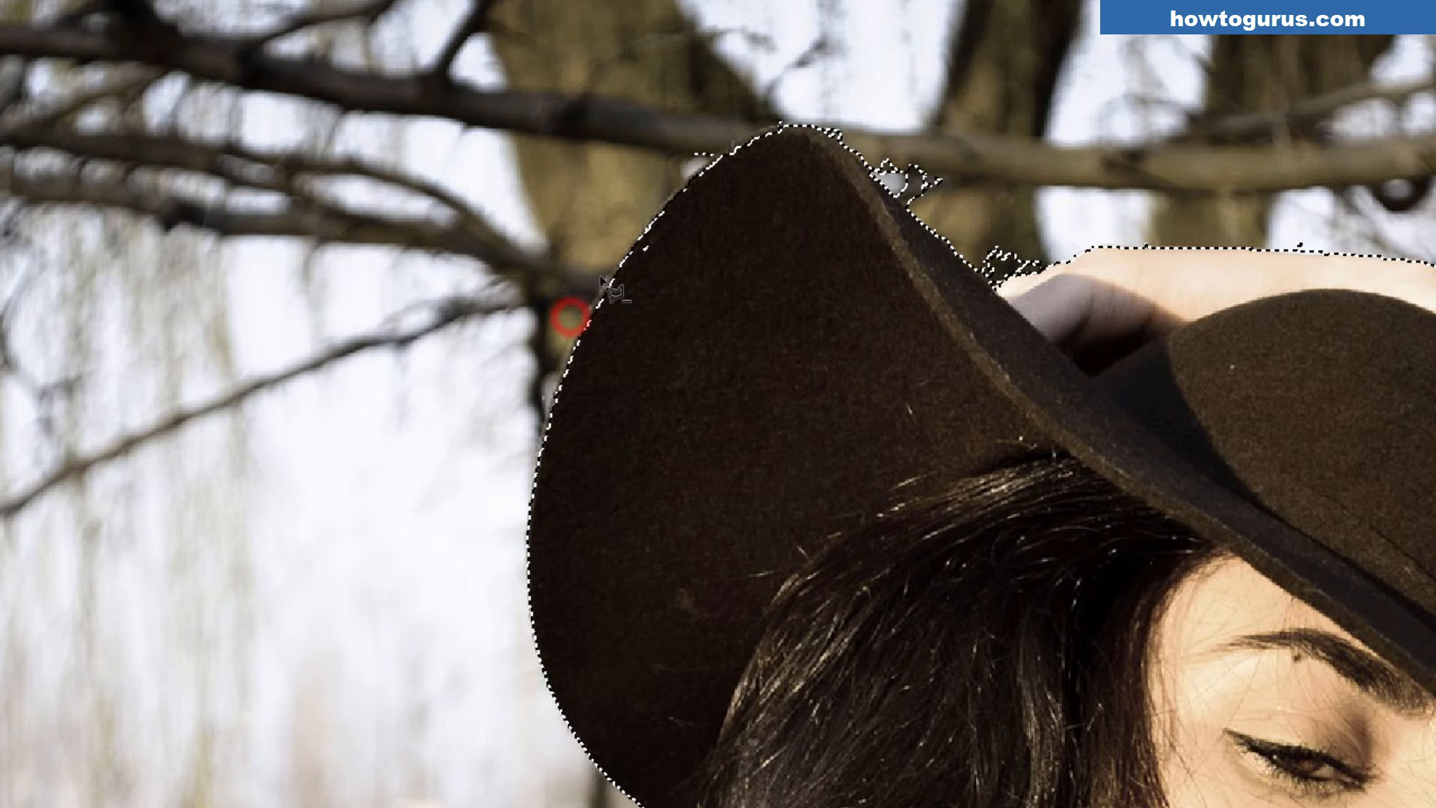
Outline the stray selection bits along the upper-left edge and peak of the hat brim to subtract them
left_click(704, 171)
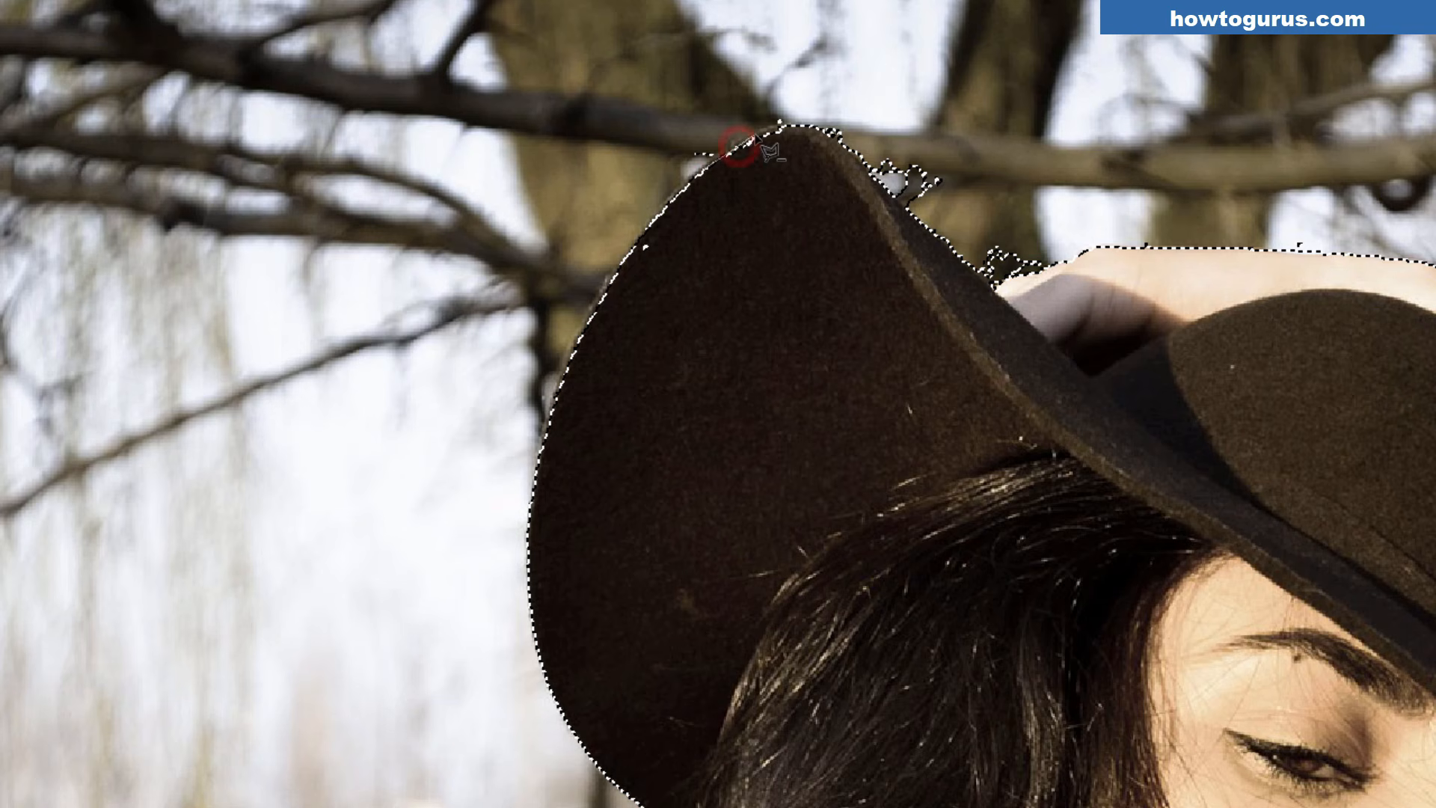
left_click(801, 94)
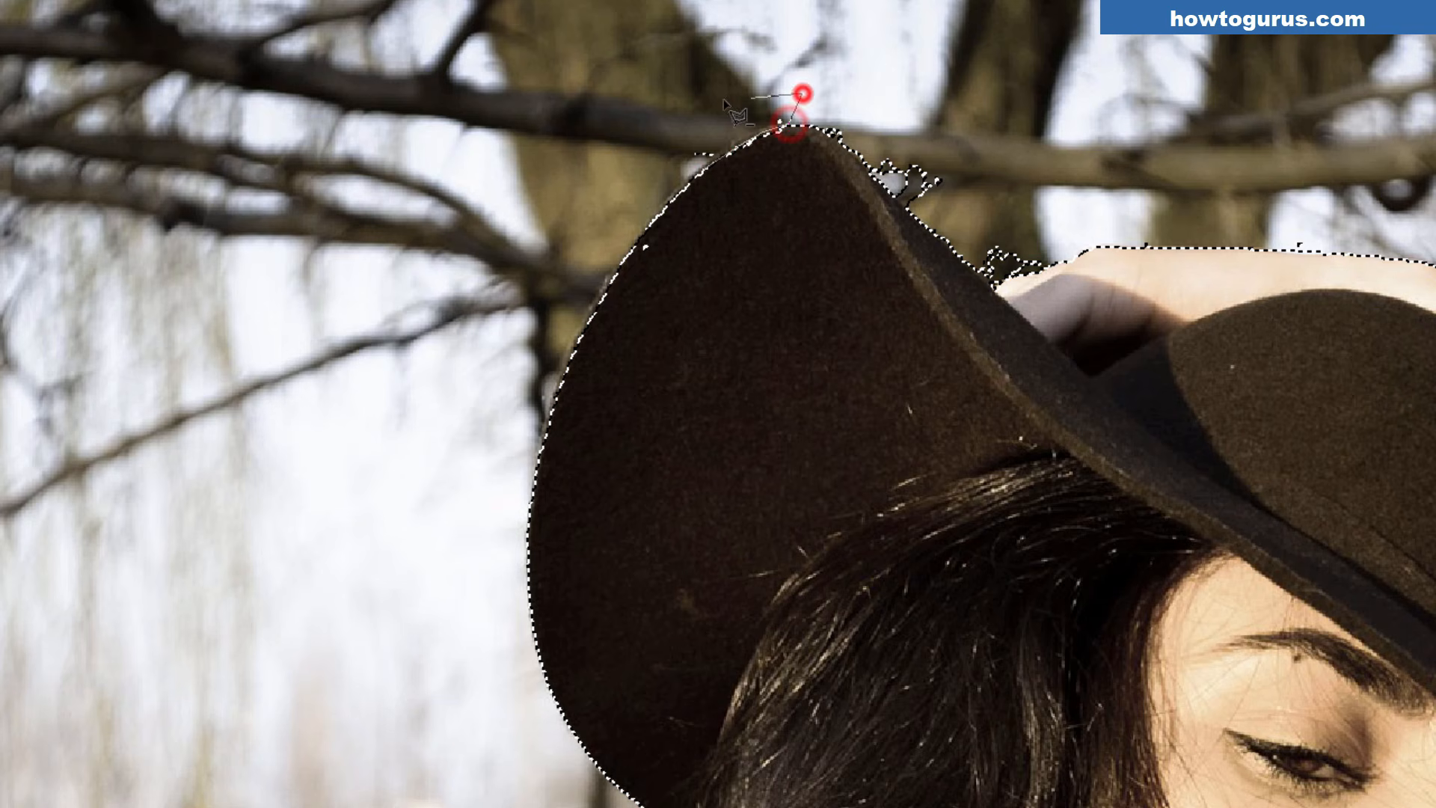